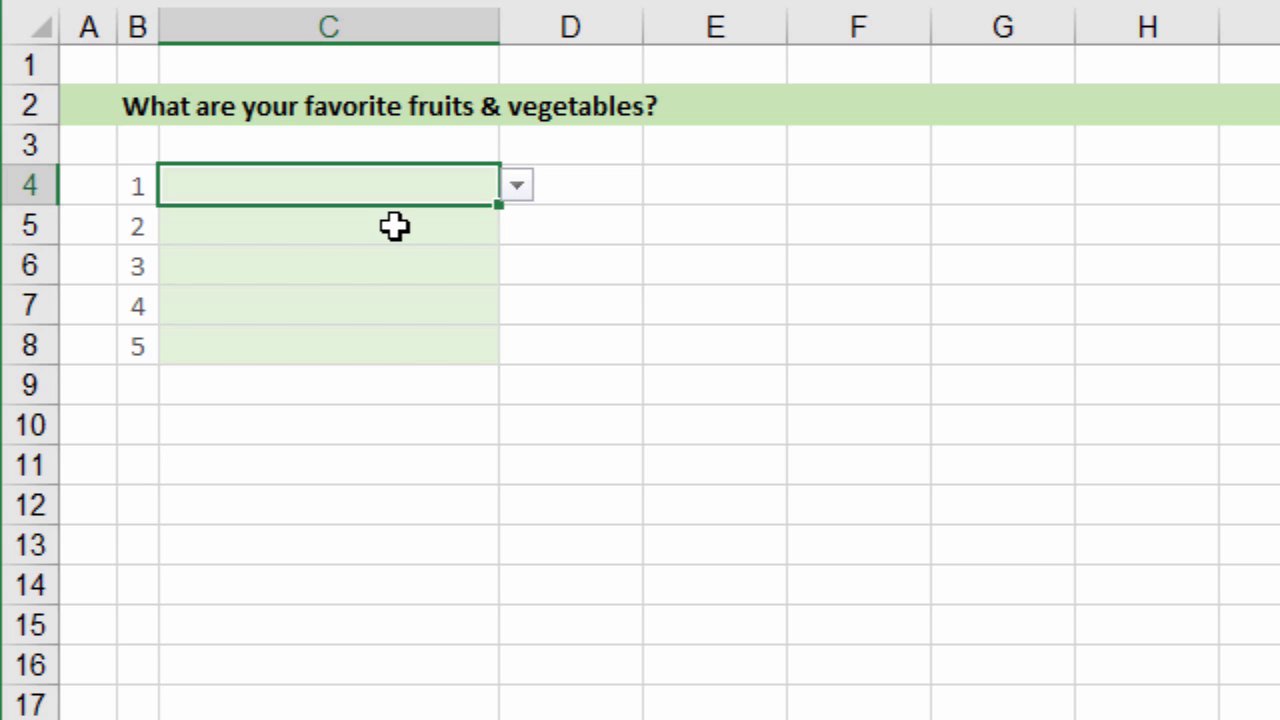
- Open C4's fruit-and-vegetable drop-down and scroll down through its long list
left_click(516, 187)
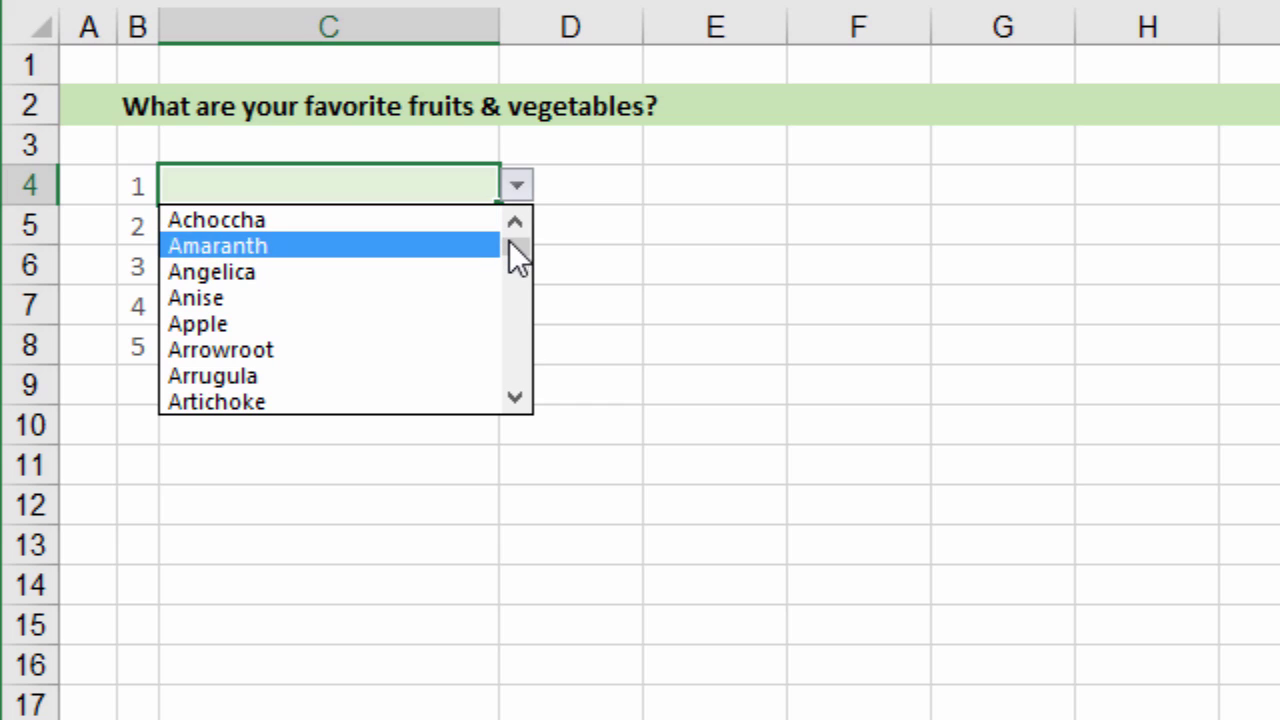
left_click_drag(517, 250, 515, 304)
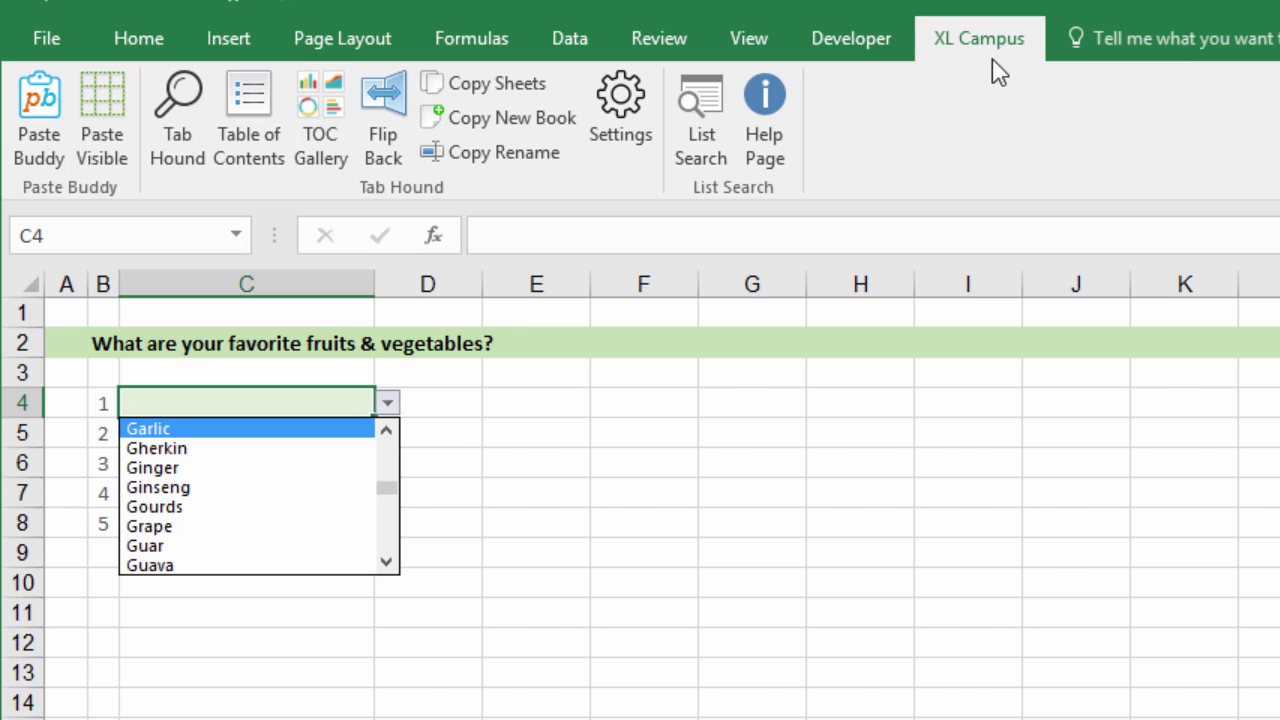
- Launch List Search from the XL Campus ribbon tab
left_click(701, 110)
left_click(701, 110)
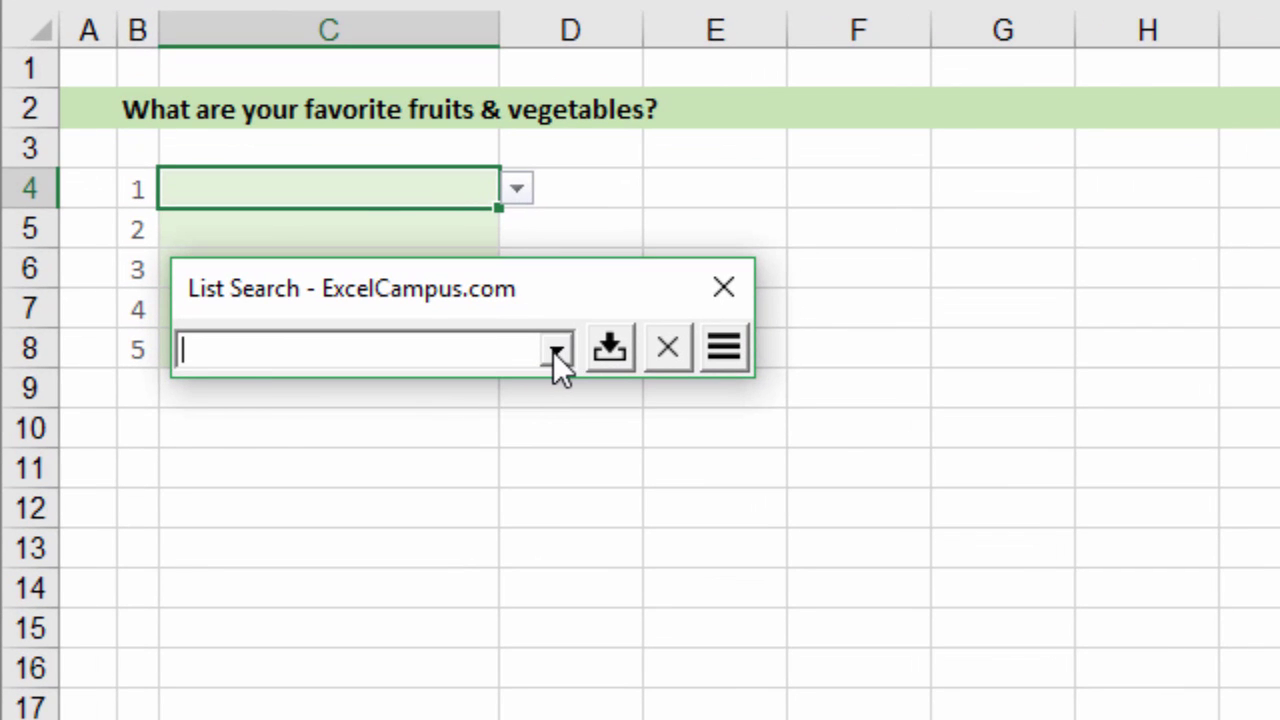
- Search 'pea' in List Search and insert Peach into C4
left_click(555, 352)
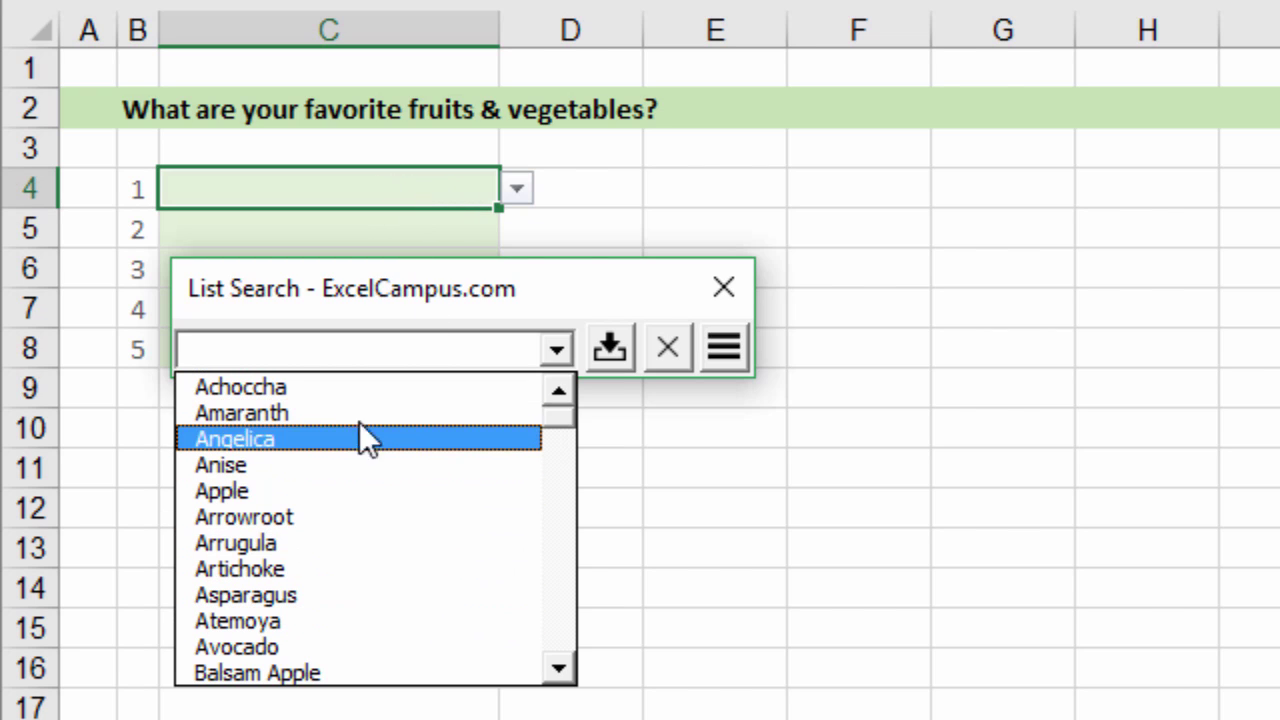
left_click(218, 350)
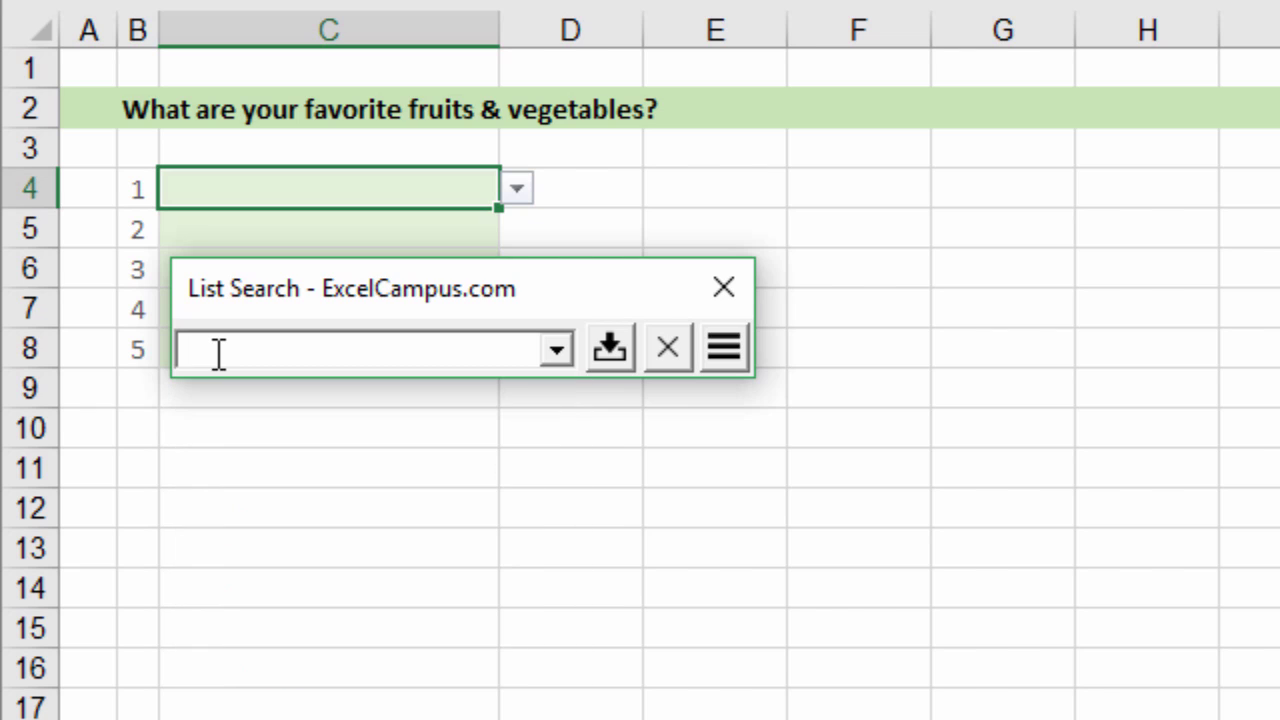
type("pea")
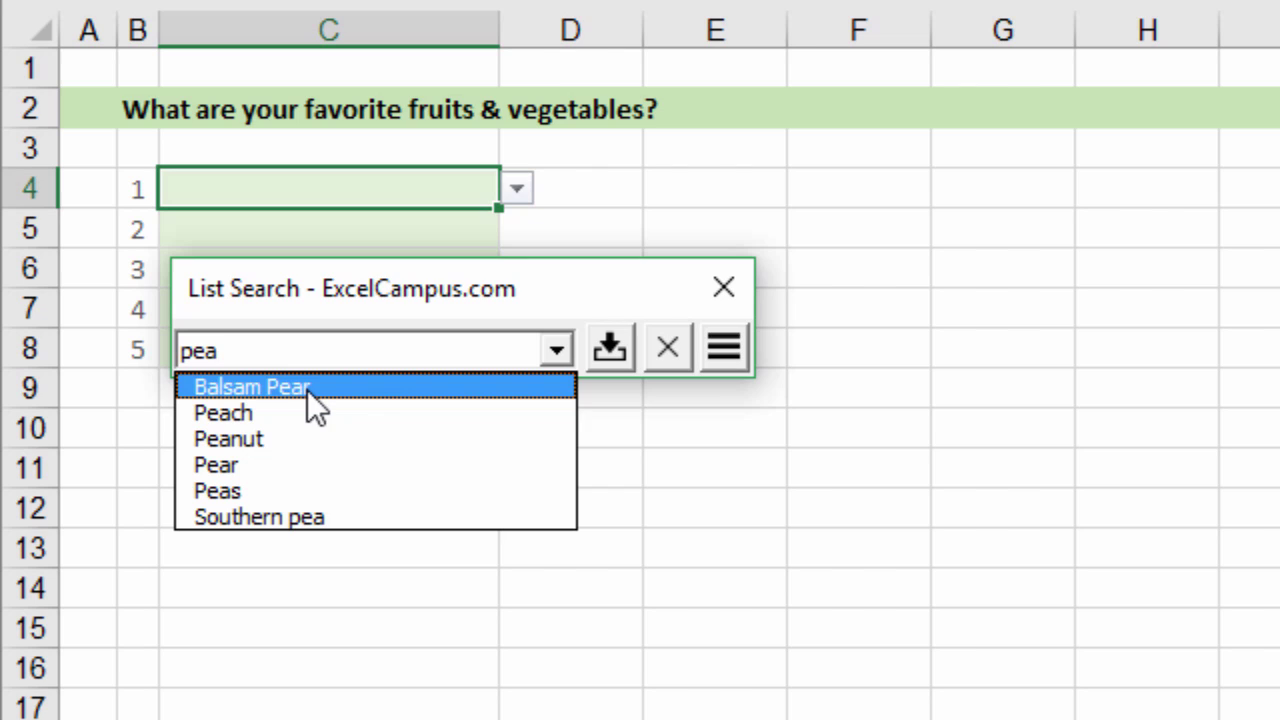
left_click(247, 415)
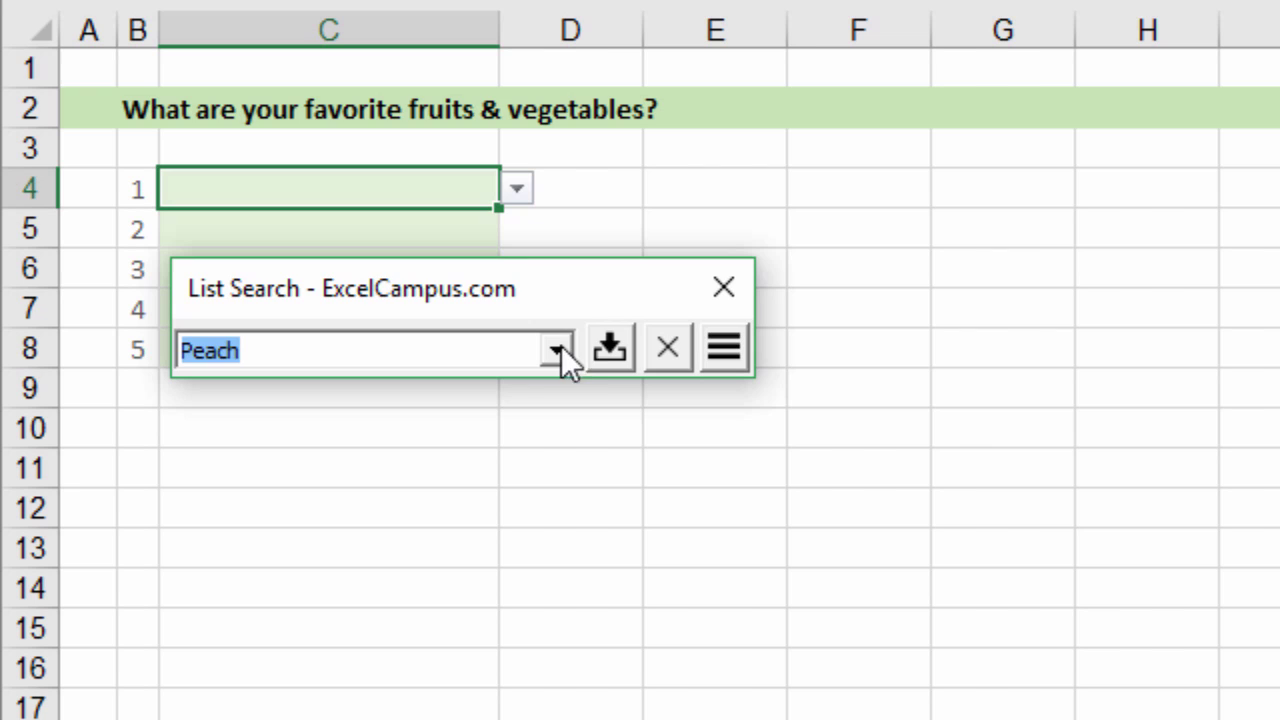
left_click(610, 350)
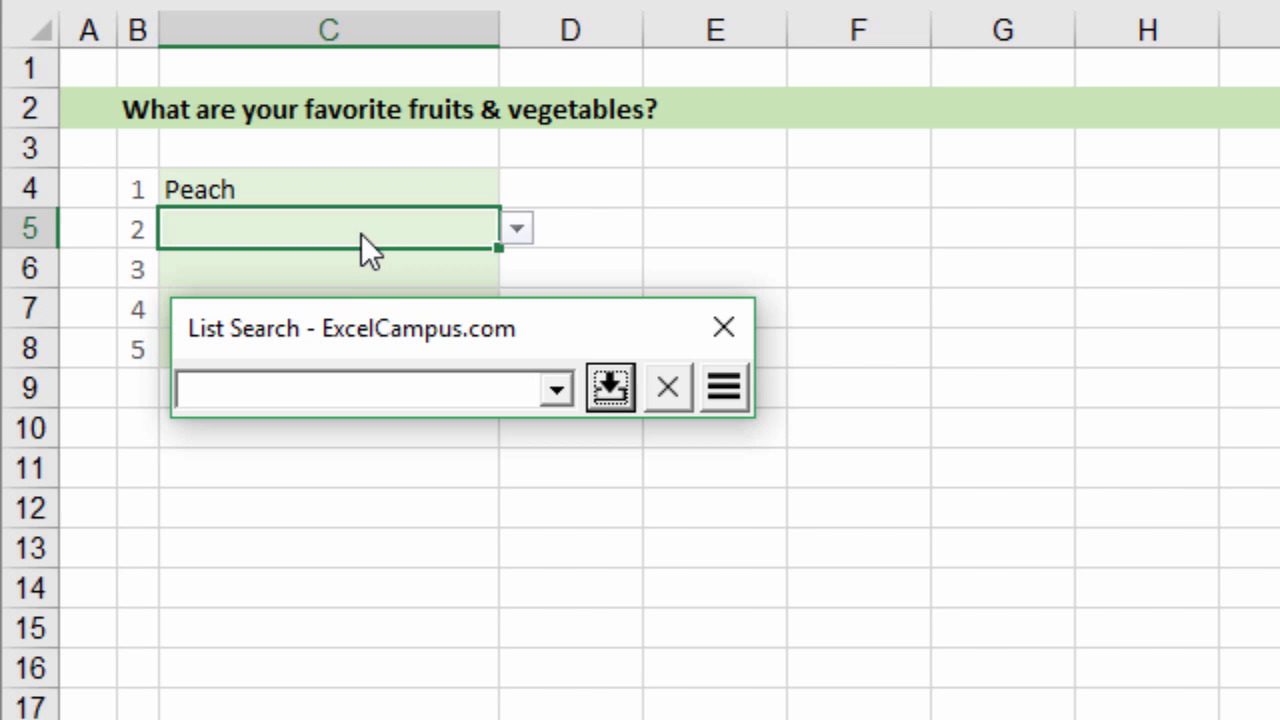
- Search 'swee' and insert Cuban Sweet Potato into C5
left_click(260, 397)
type("sweet")
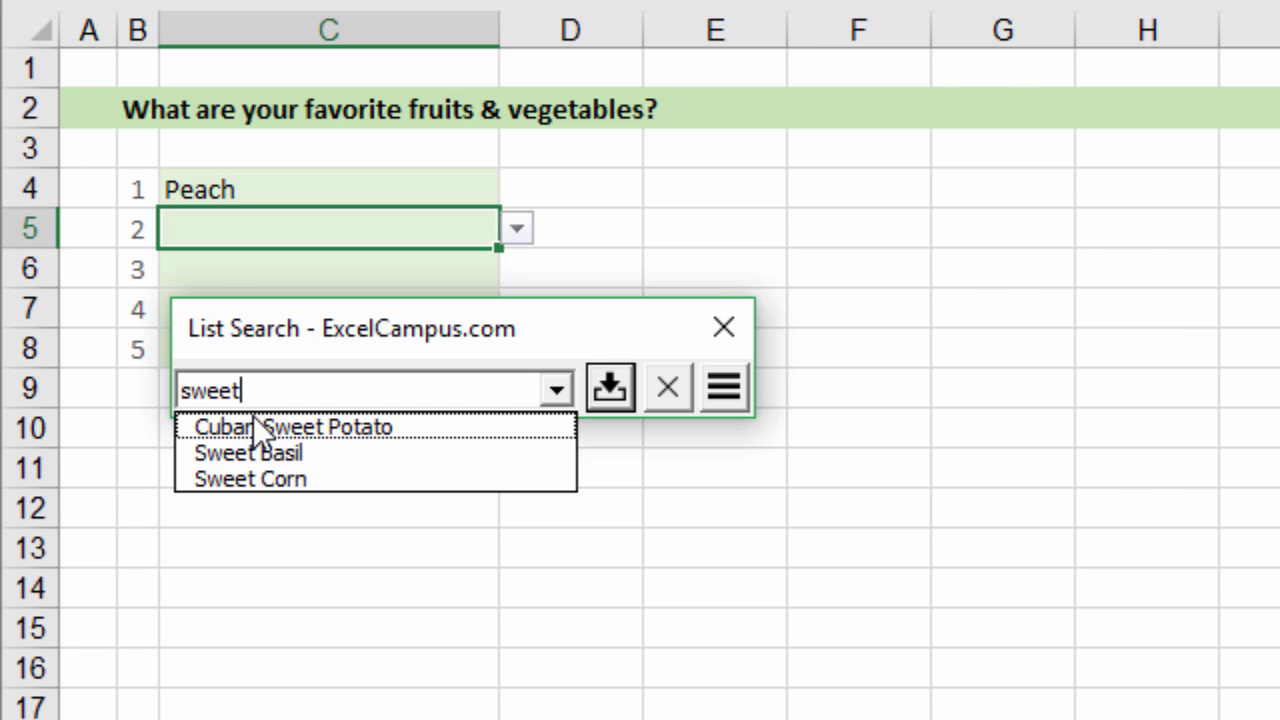
key("Down")
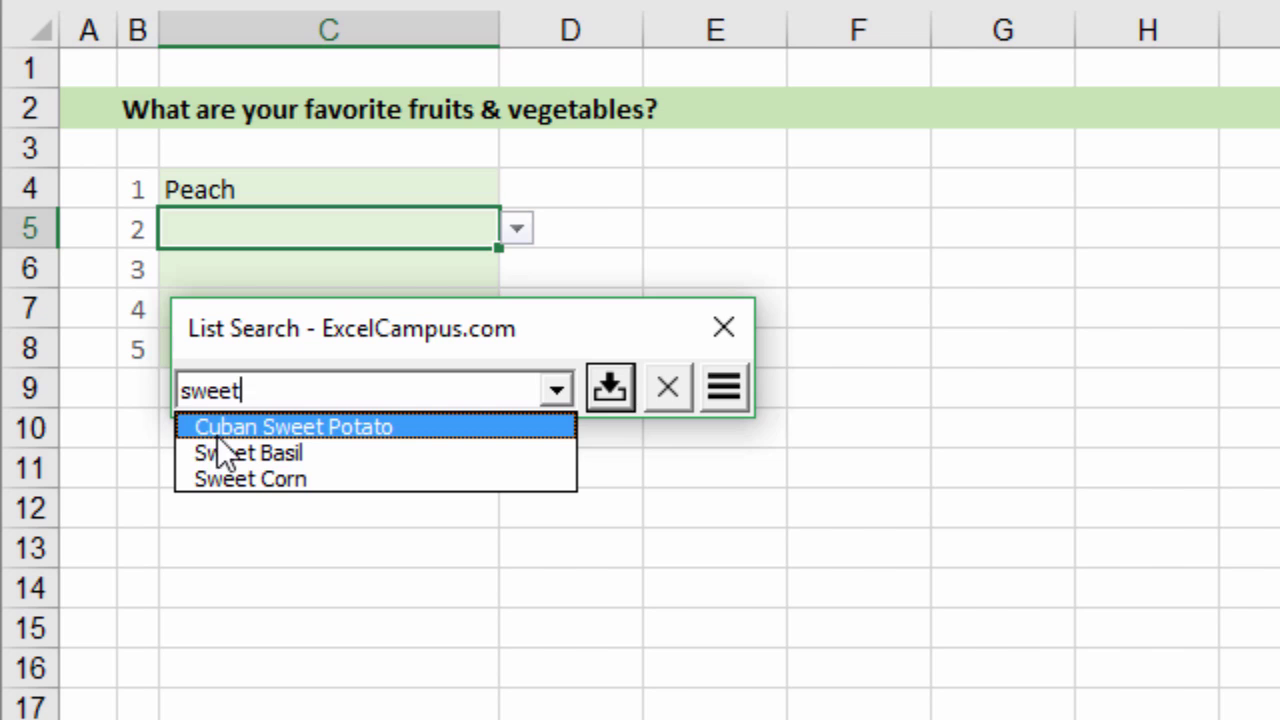
left_click(295, 429)
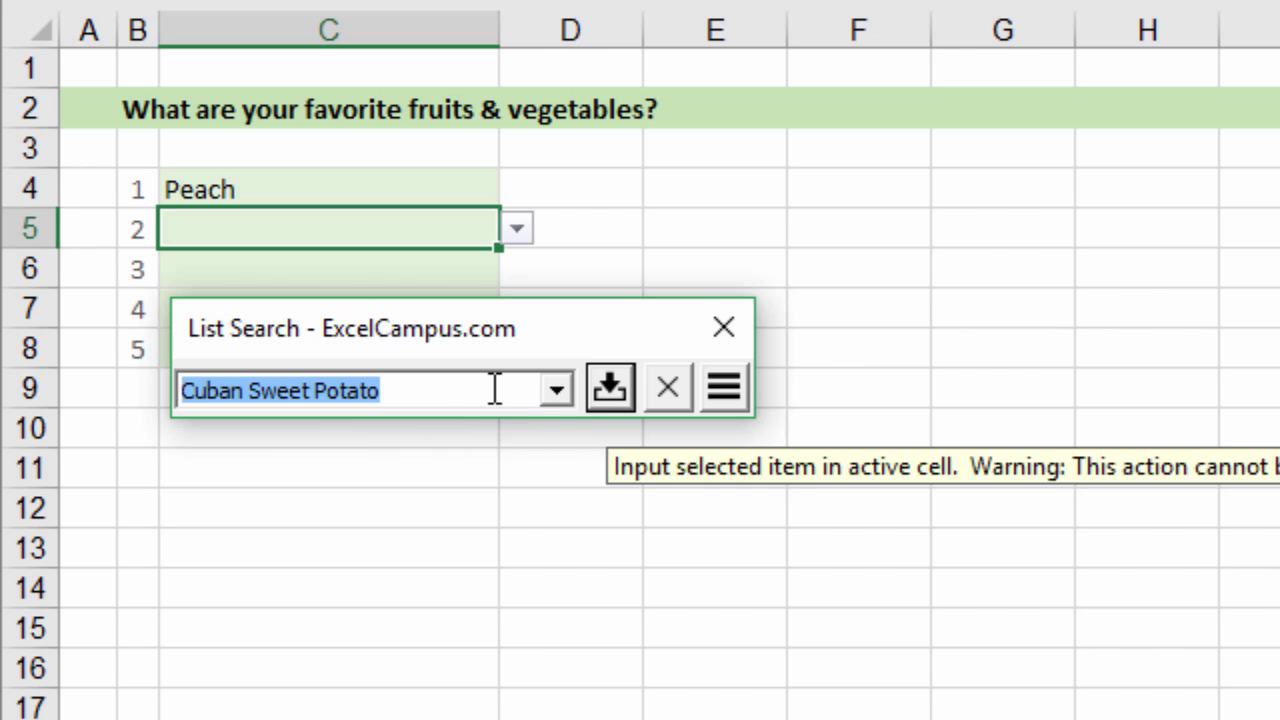
key("Return")
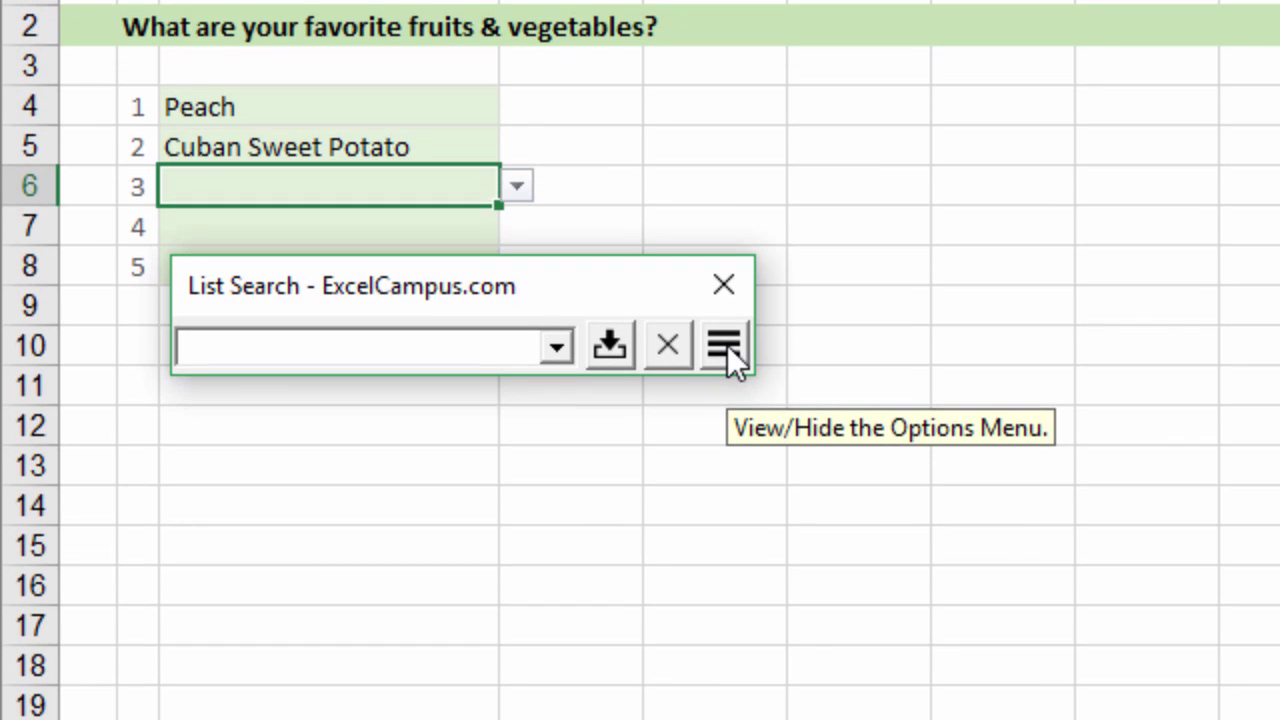
- Show the extra options and try A-Z, Z-A and original-order sorting of the item list
left_click(725, 345)
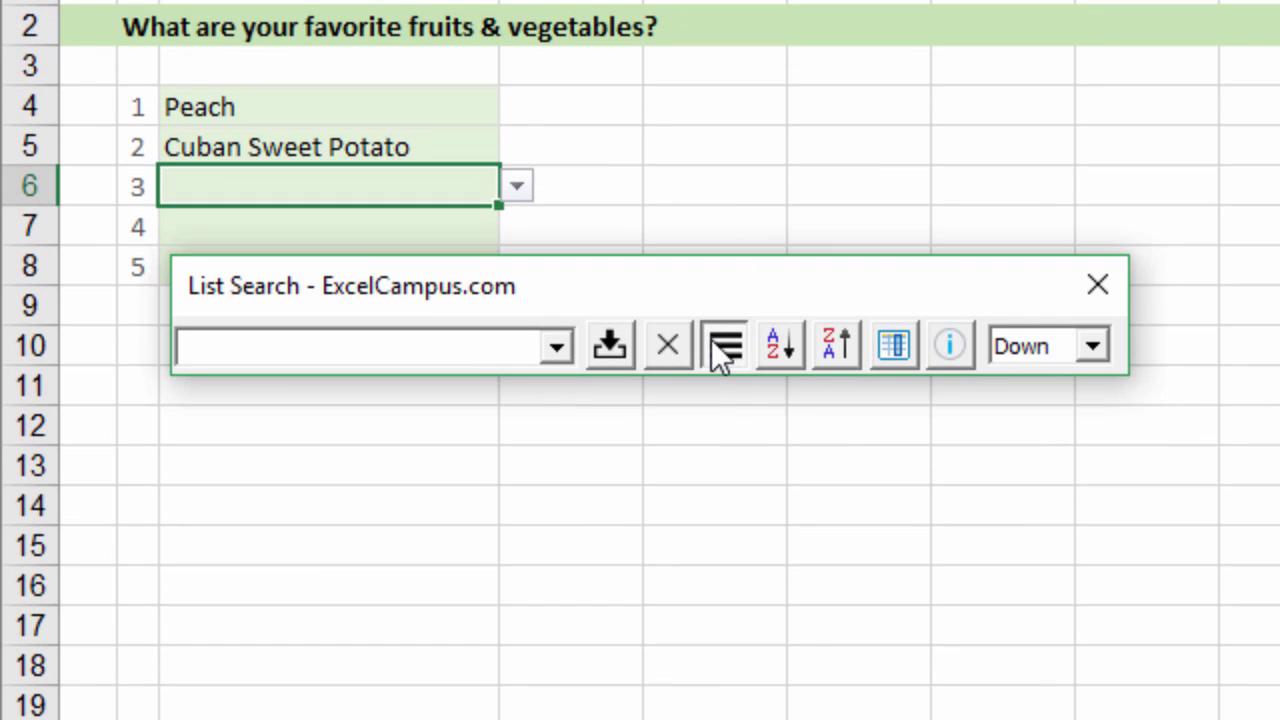
left_click(787, 345)
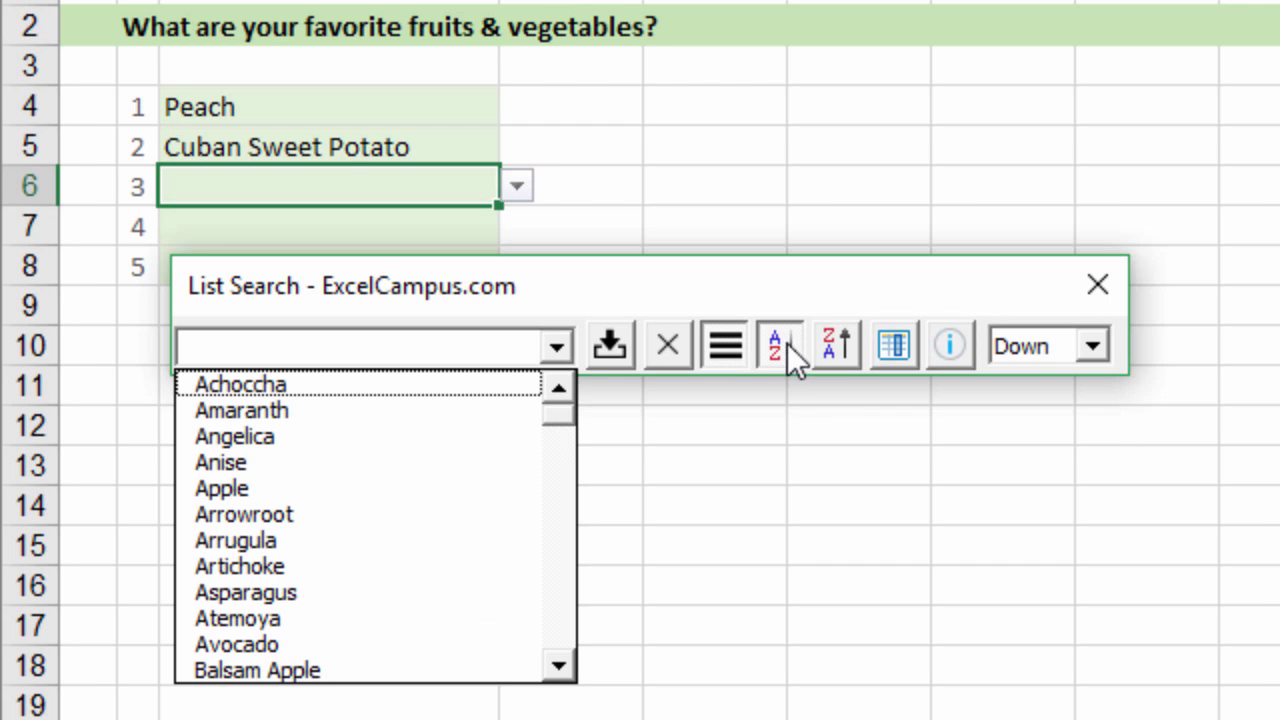
left_click(839, 343)
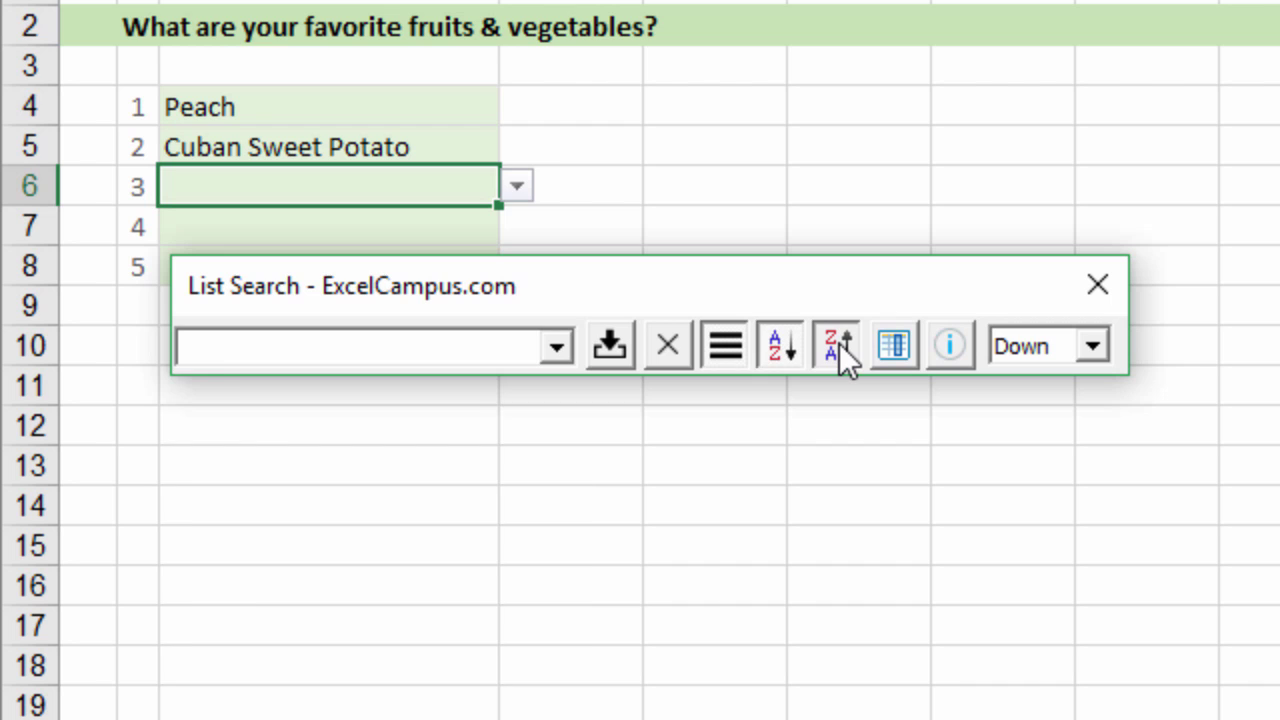
left_click(895, 345)
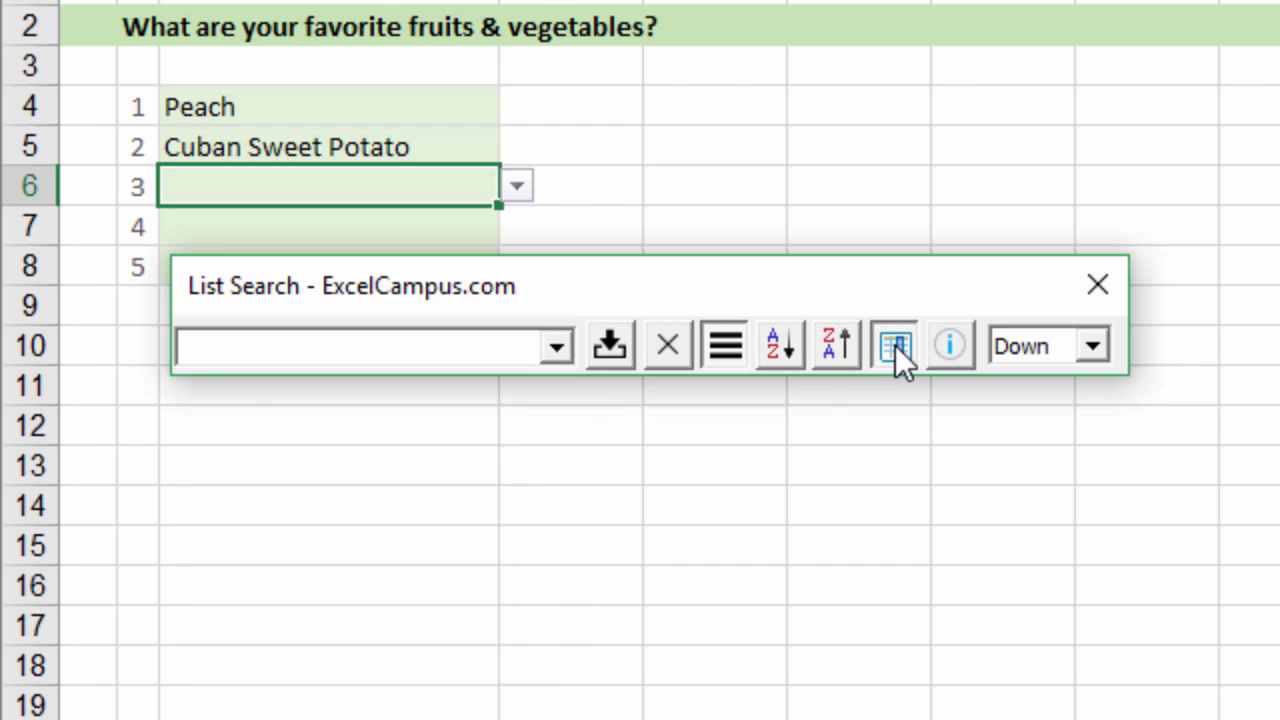
- Check the list's item count, then keep Down as the after-entry move
left_click(950, 347)
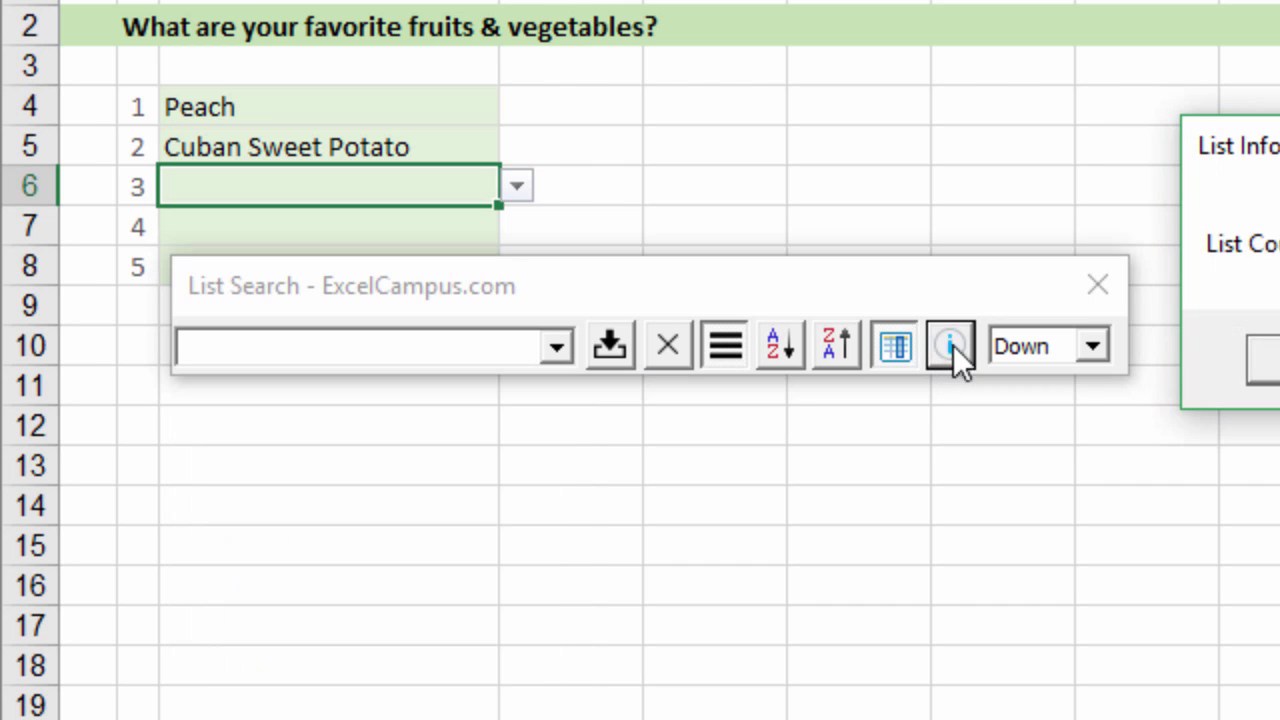
left_click_drag(1195, 160, 562, 435)
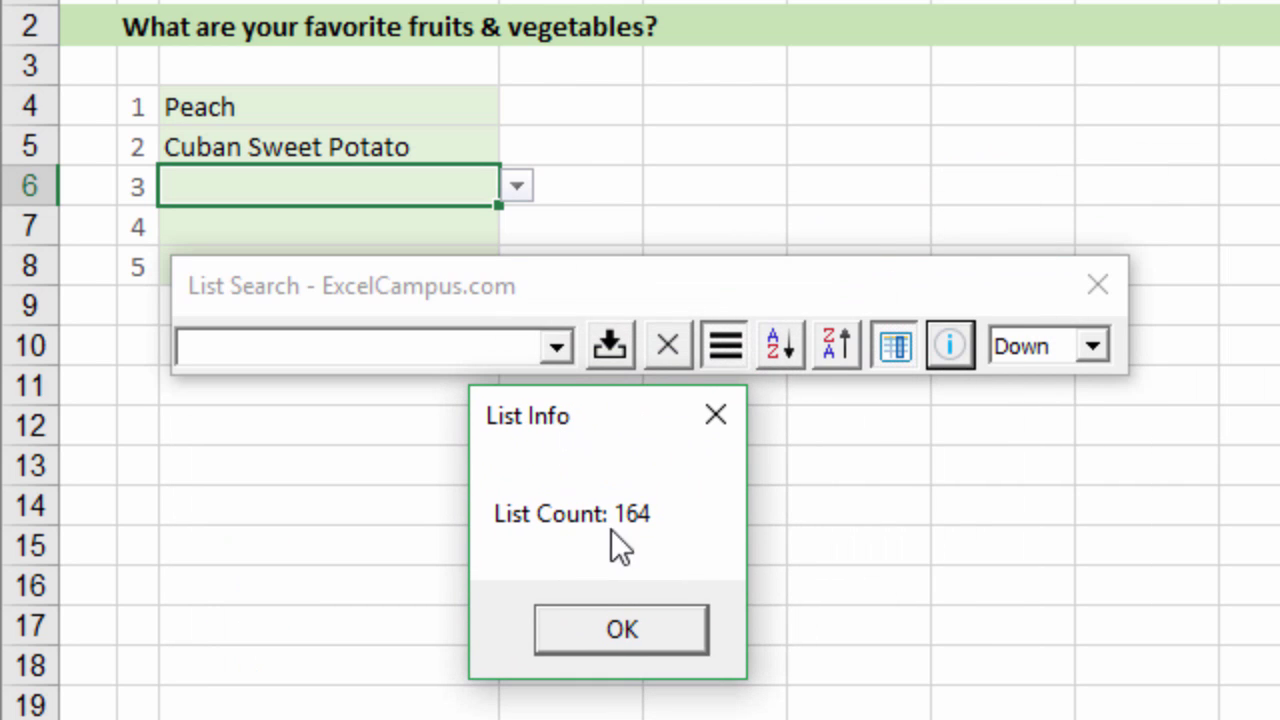
left_click(620, 630)
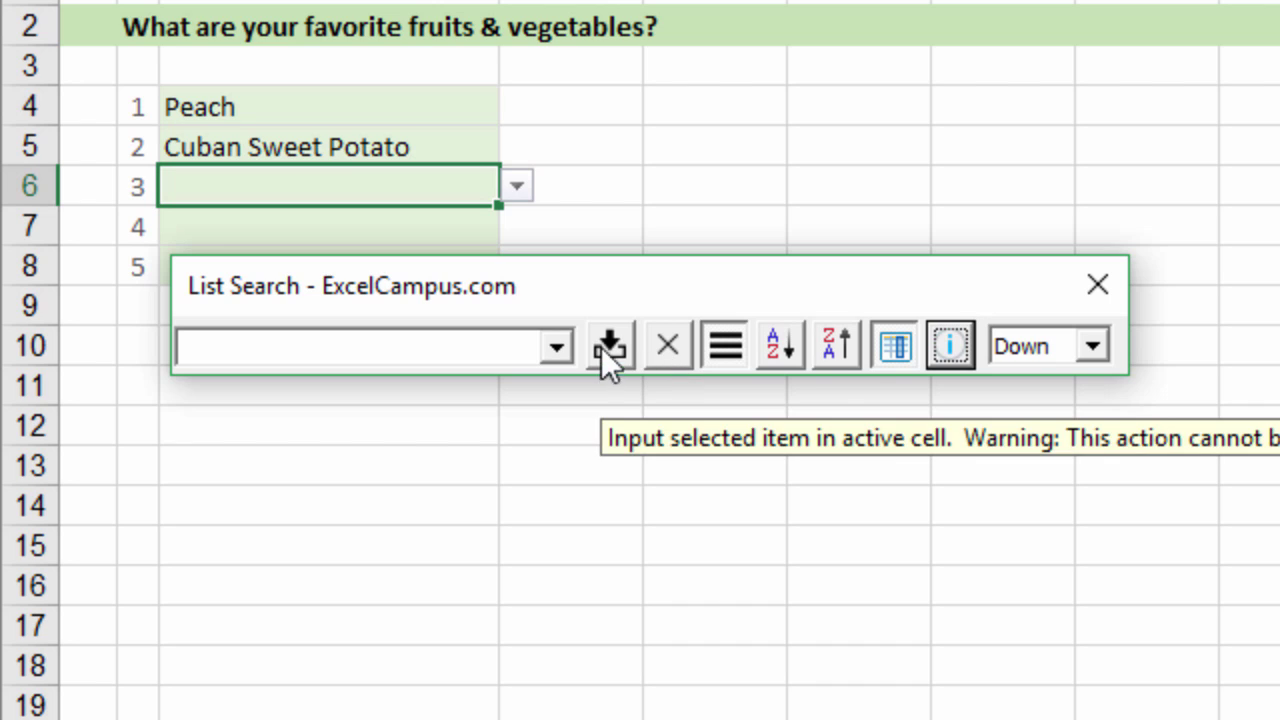
left_click(1096, 345)
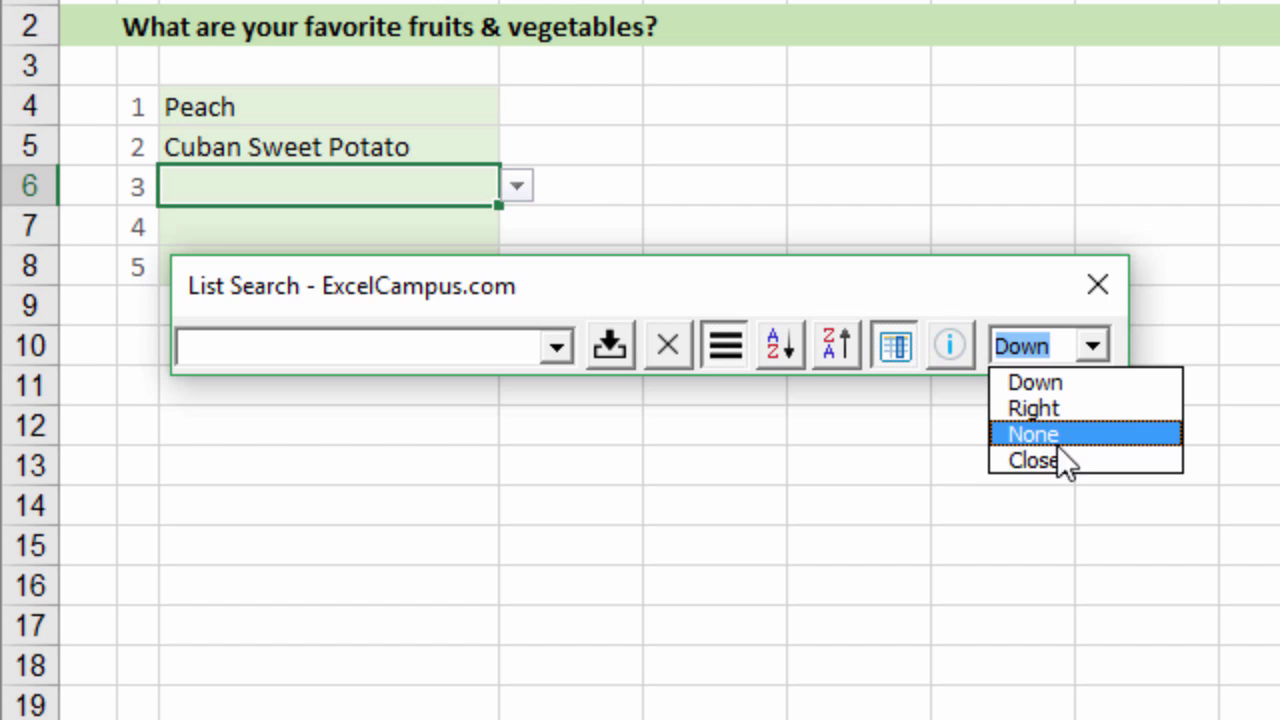
left_click(1087, 347)
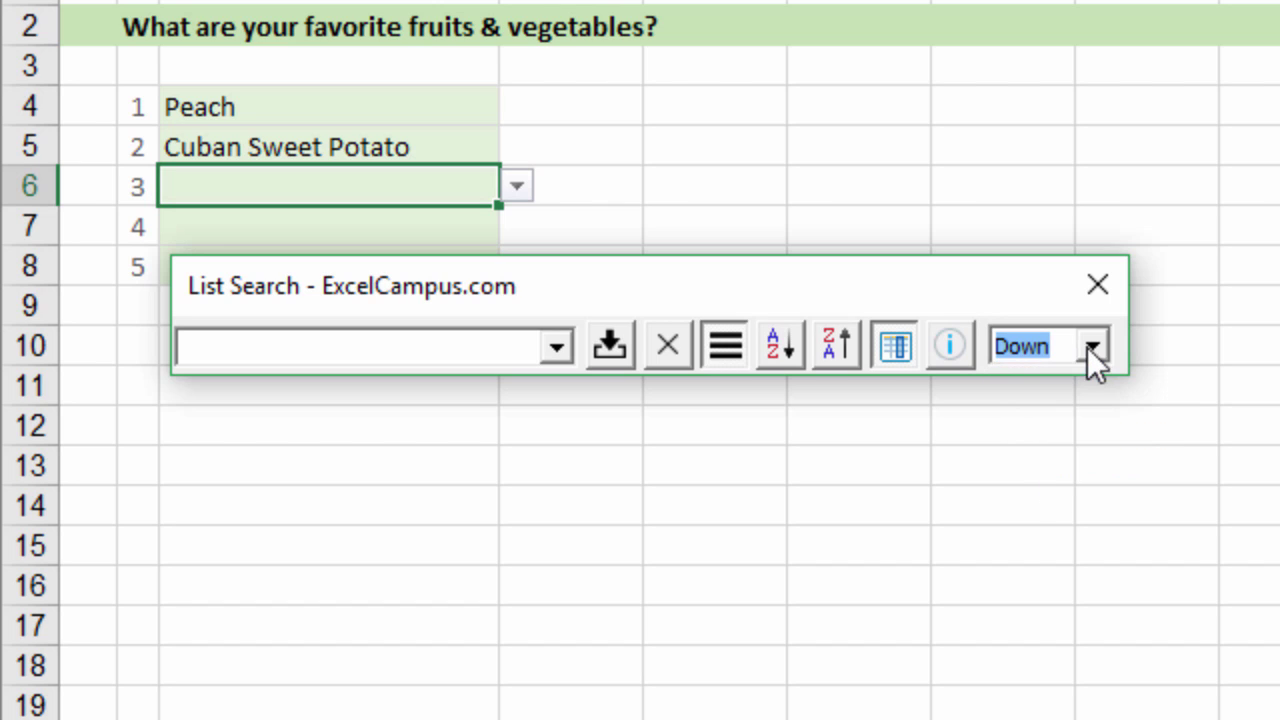
- Collapse the extra List Search options and close the window
left_click(731, 348)
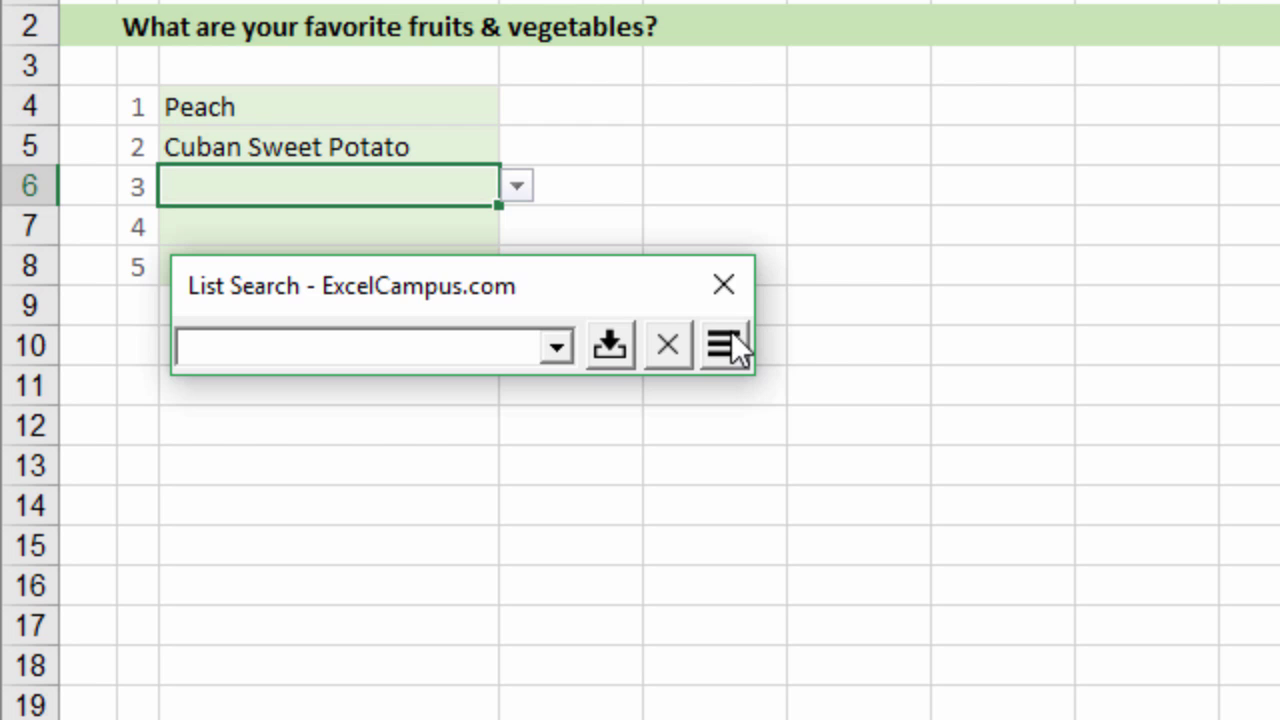
left_click(726, 286)
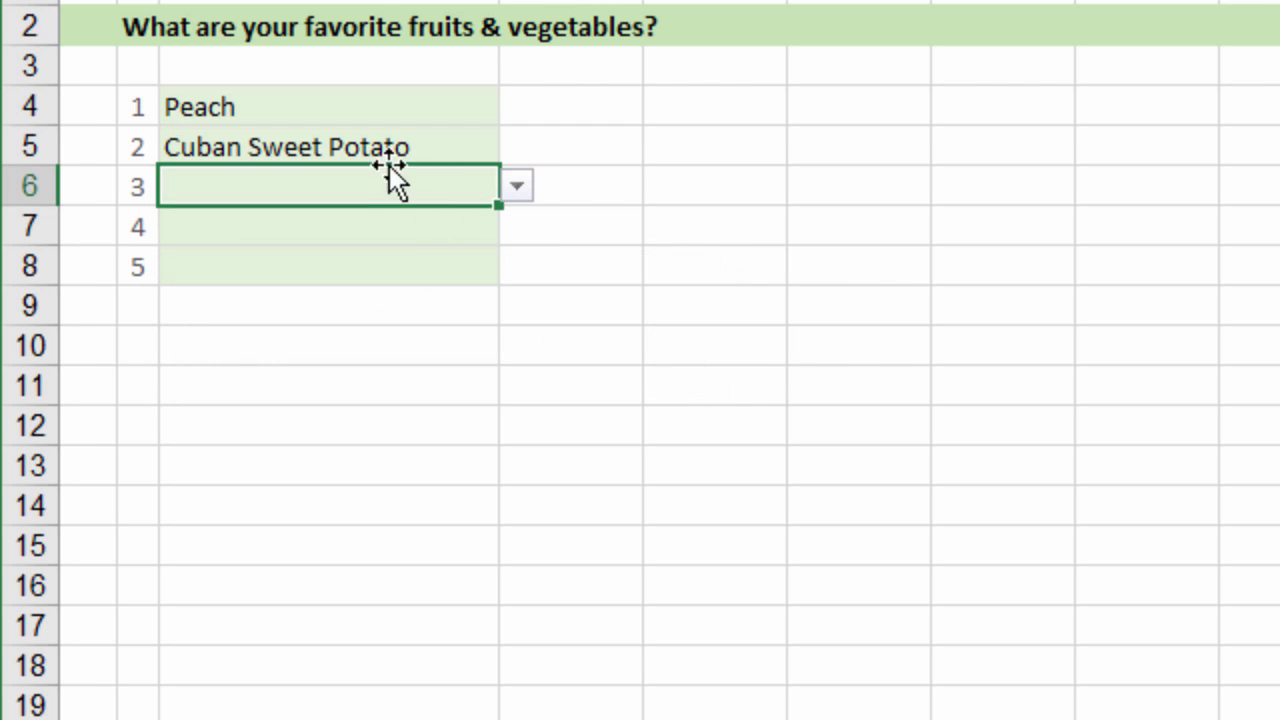
- On the Name List sheet, select row 5's Full Name cell and launch List Search
left_click(516, 187)
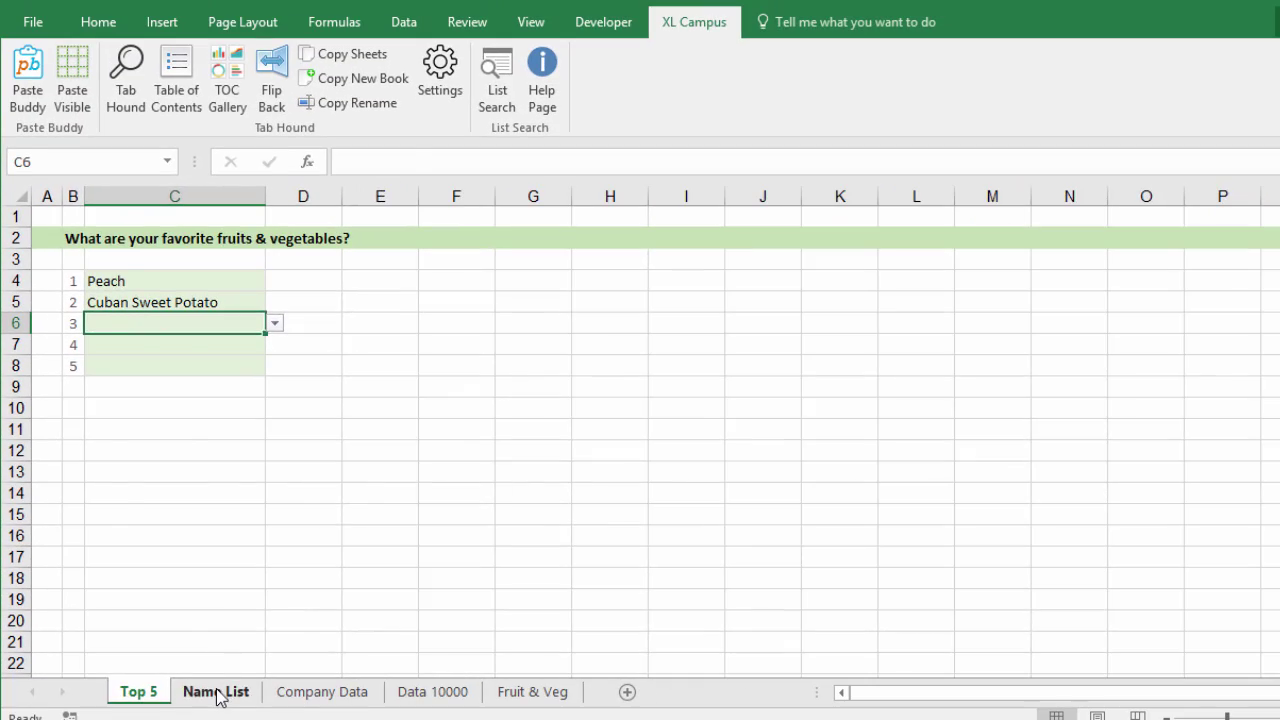
left_click(218, 691)
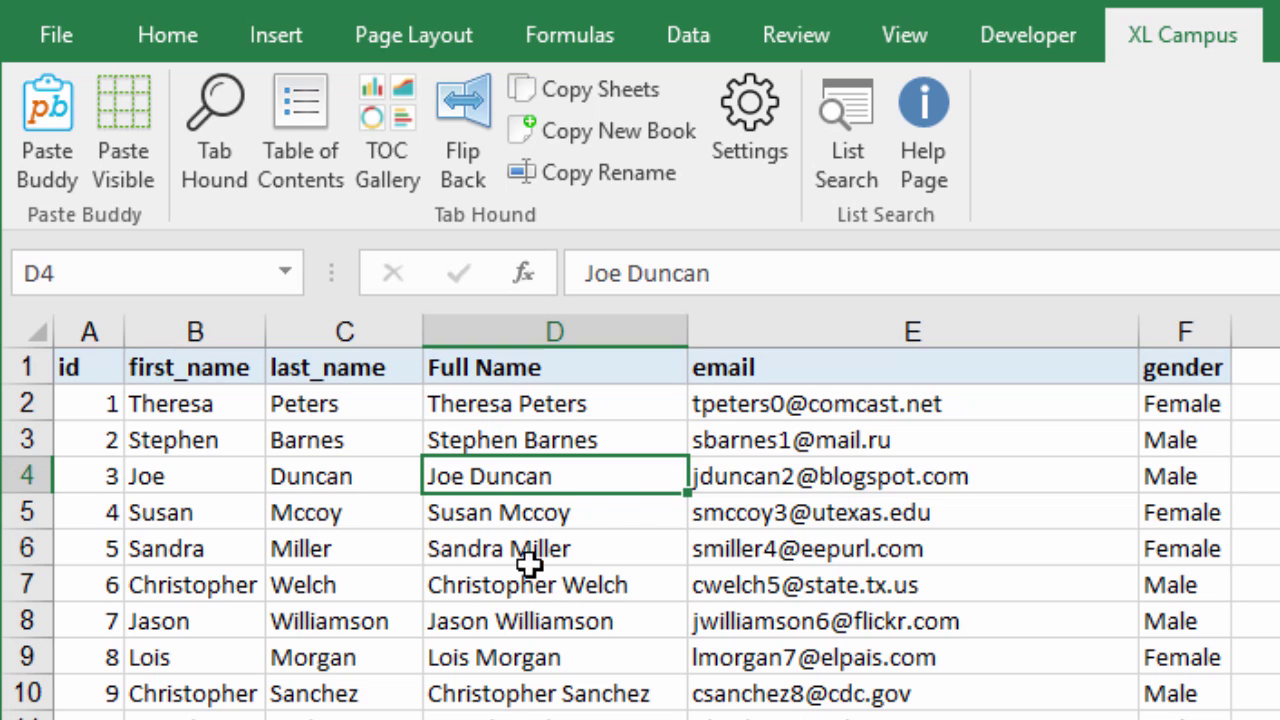
left_click(601, 510)
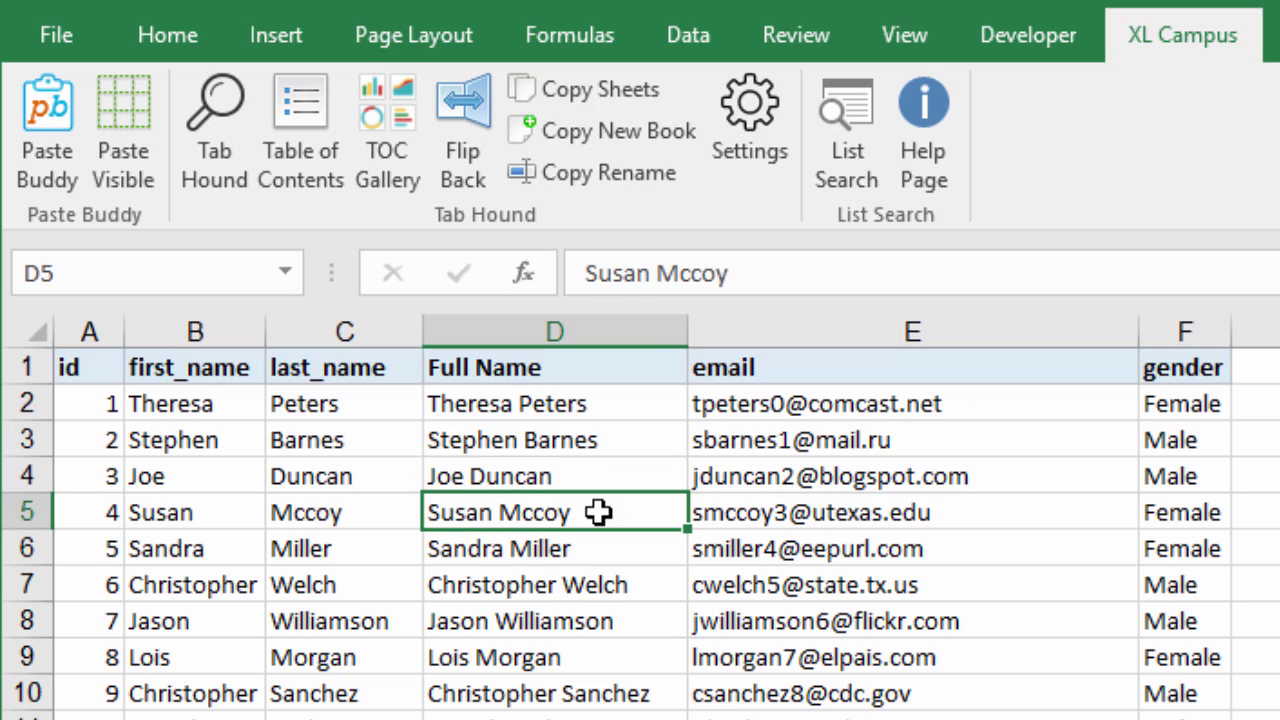
left_click(945, 505)
left_click(1165, 515)
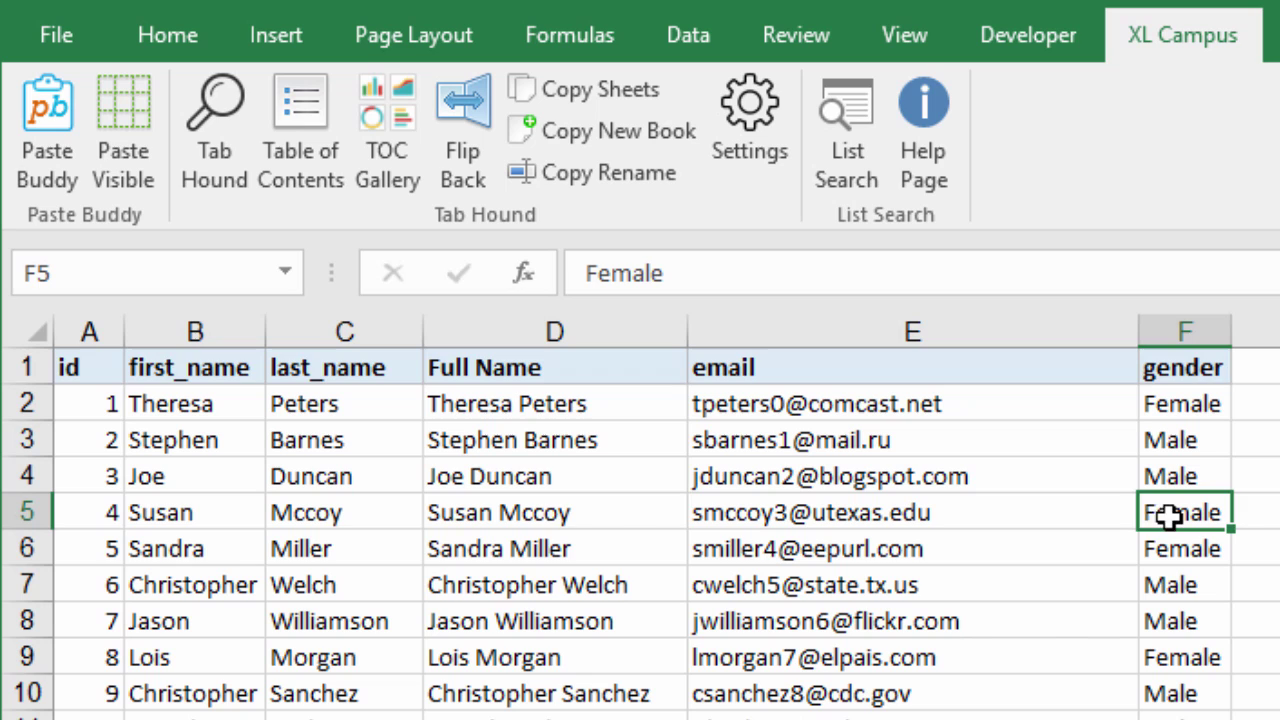
left_click(563, 512)
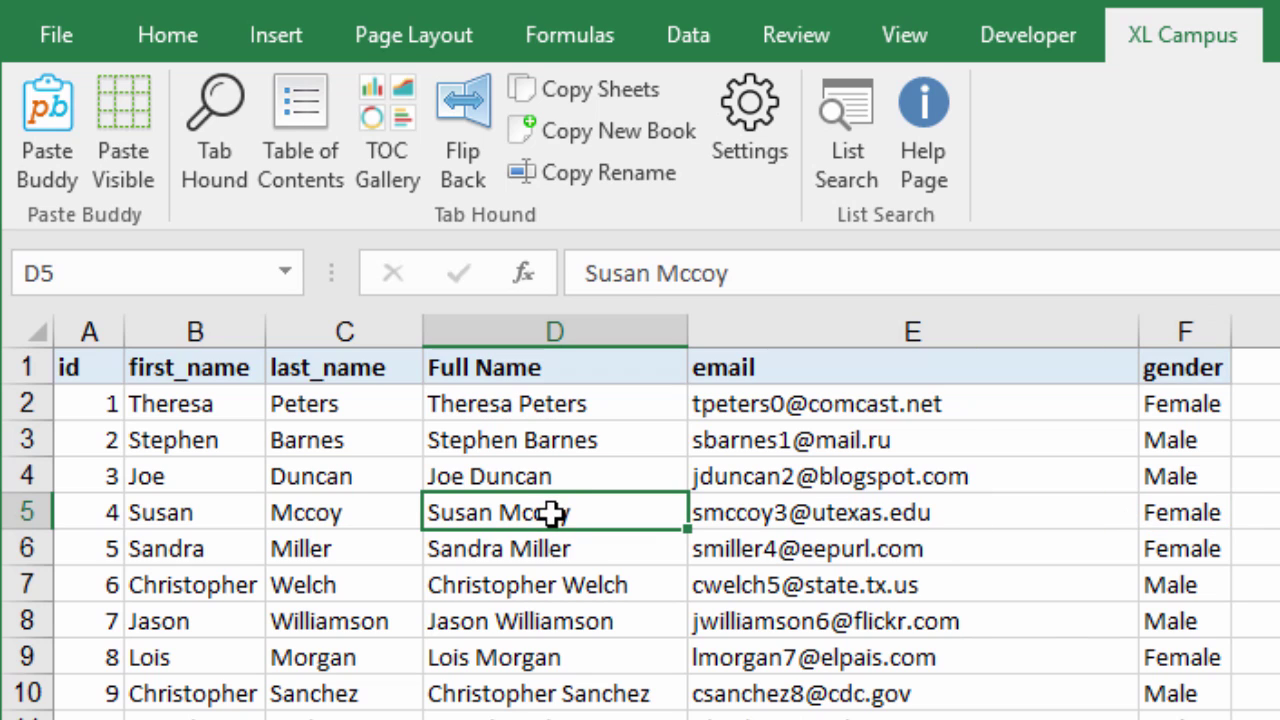
left_click(841, 165)
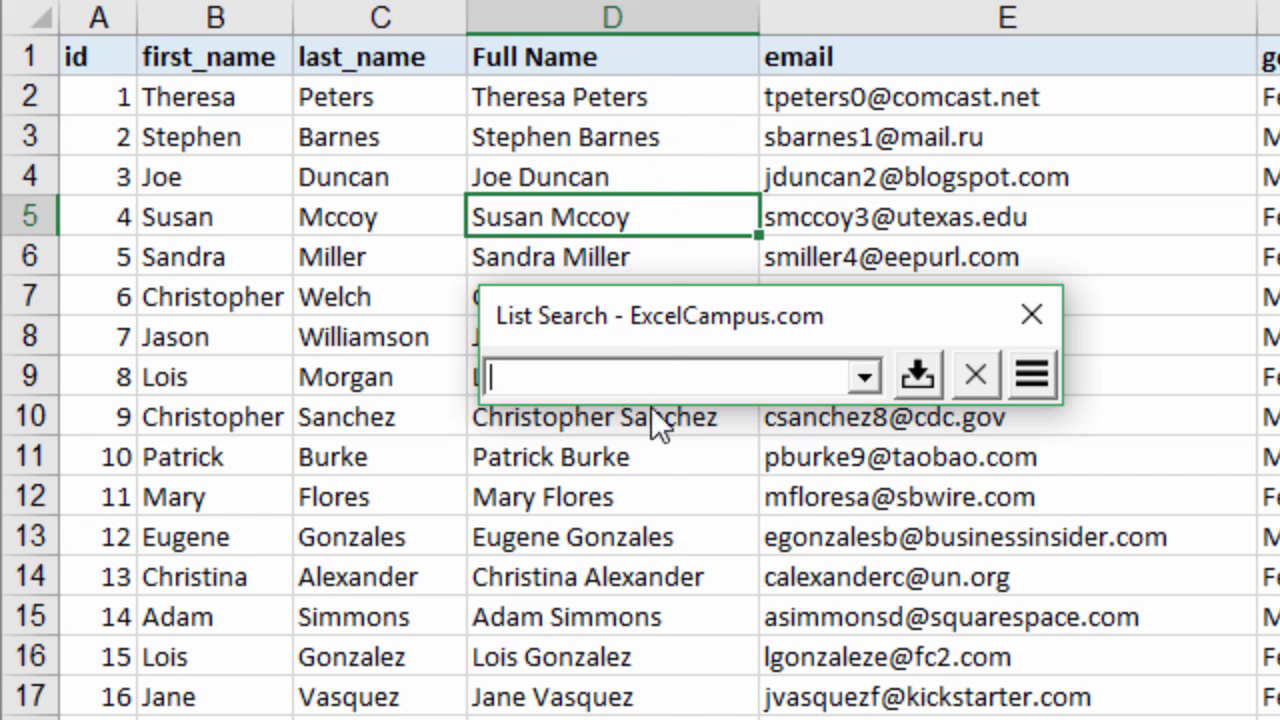
- Preview the Full Name list, then filter it by typing 'Ann'
left_click(866, 378)
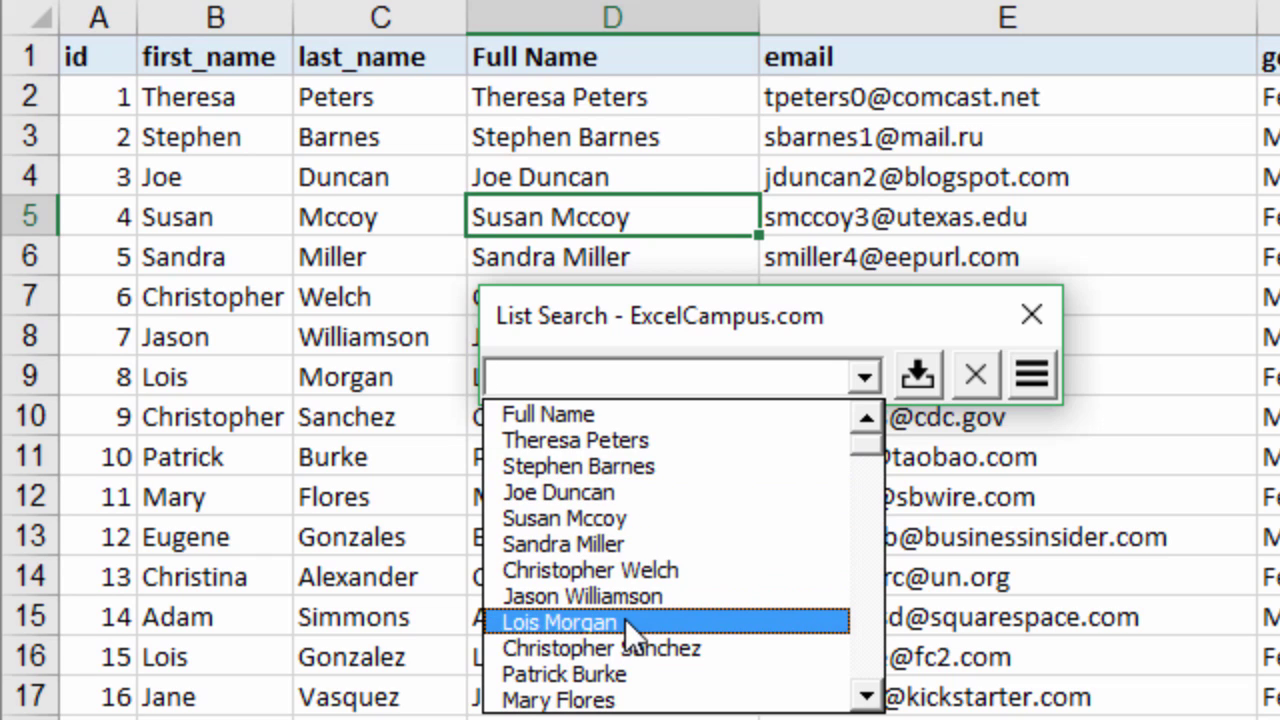
left_click(575, 378)
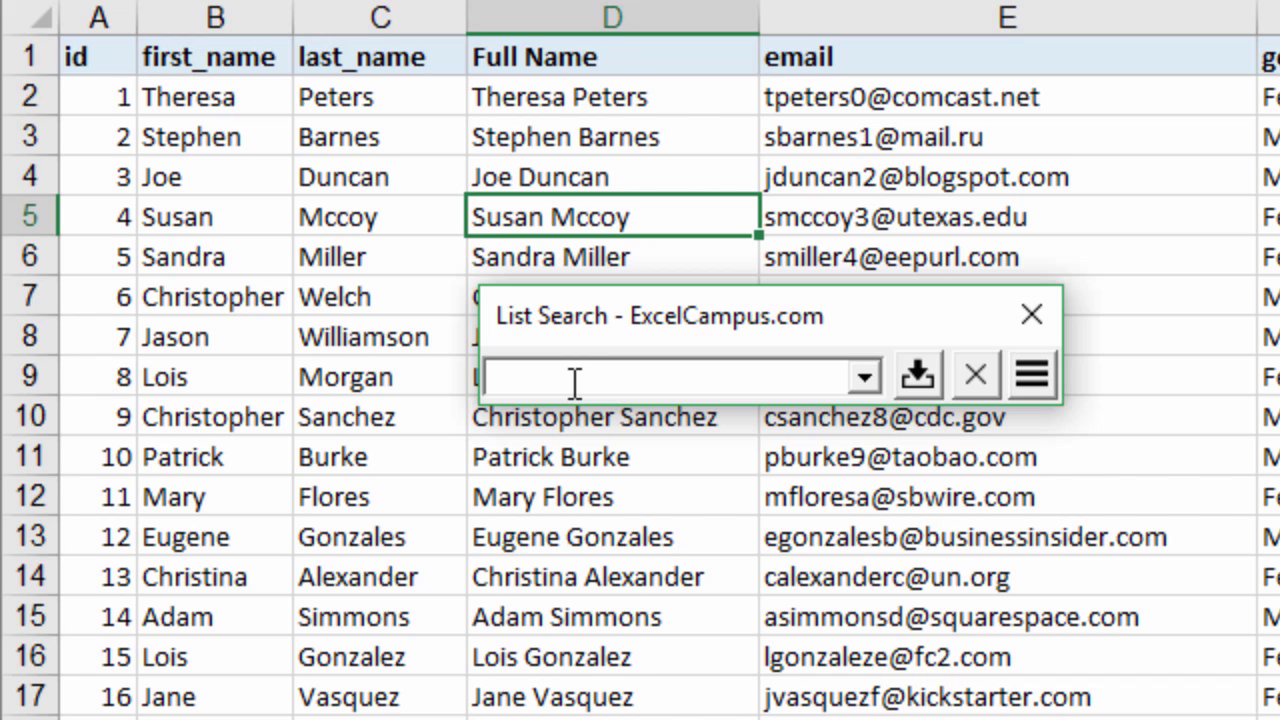
type("Ann")
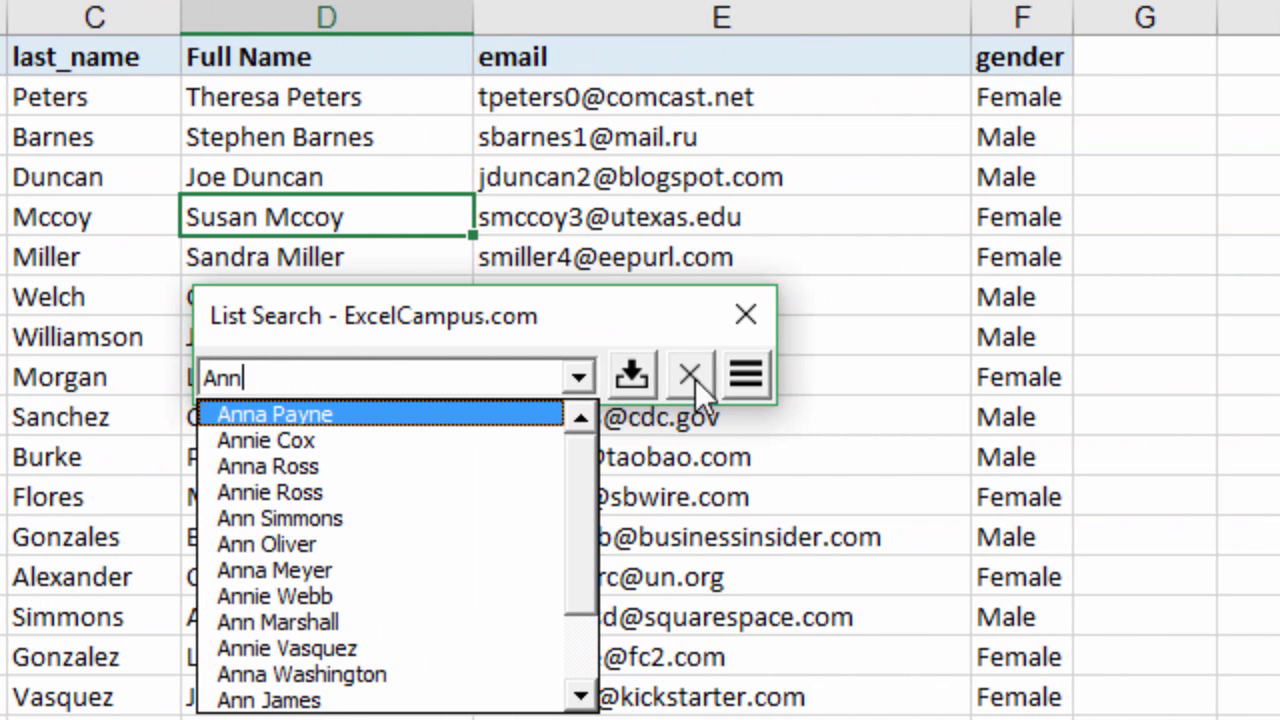
- Sort the Ann matches A to Z and Z to A, then clear the search
left_click(747, 378)
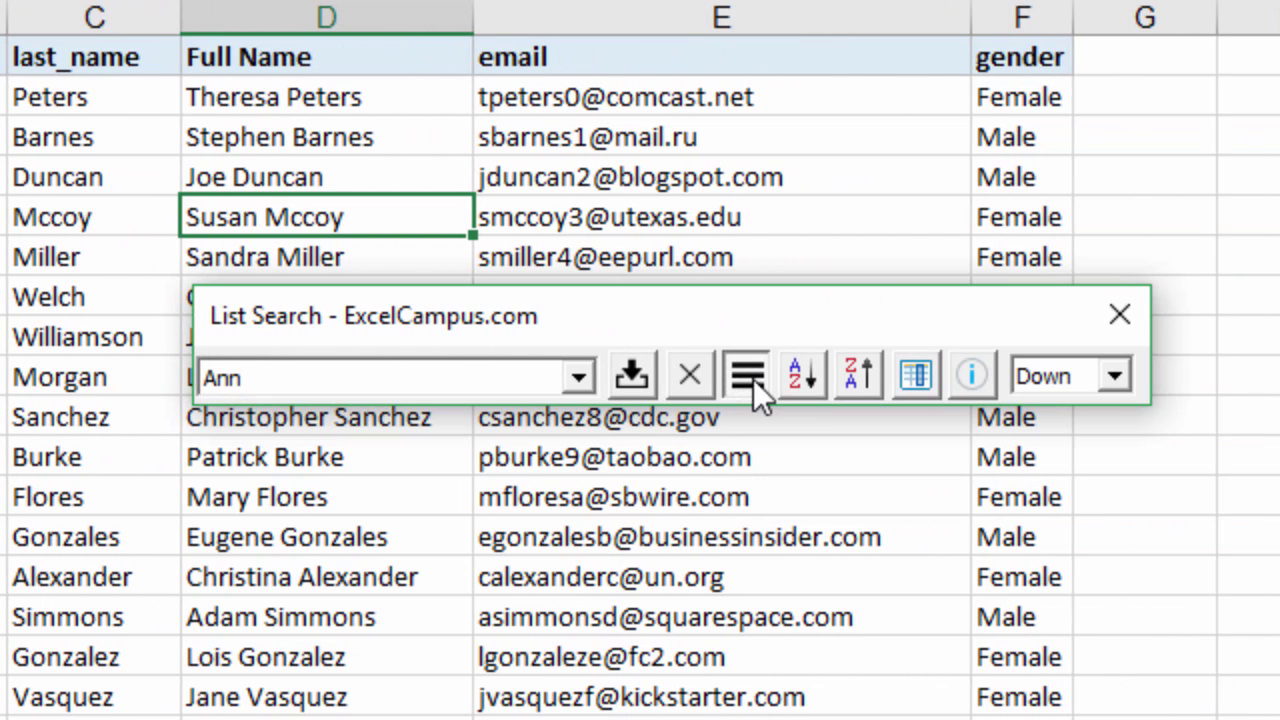
left_click(805, 376)
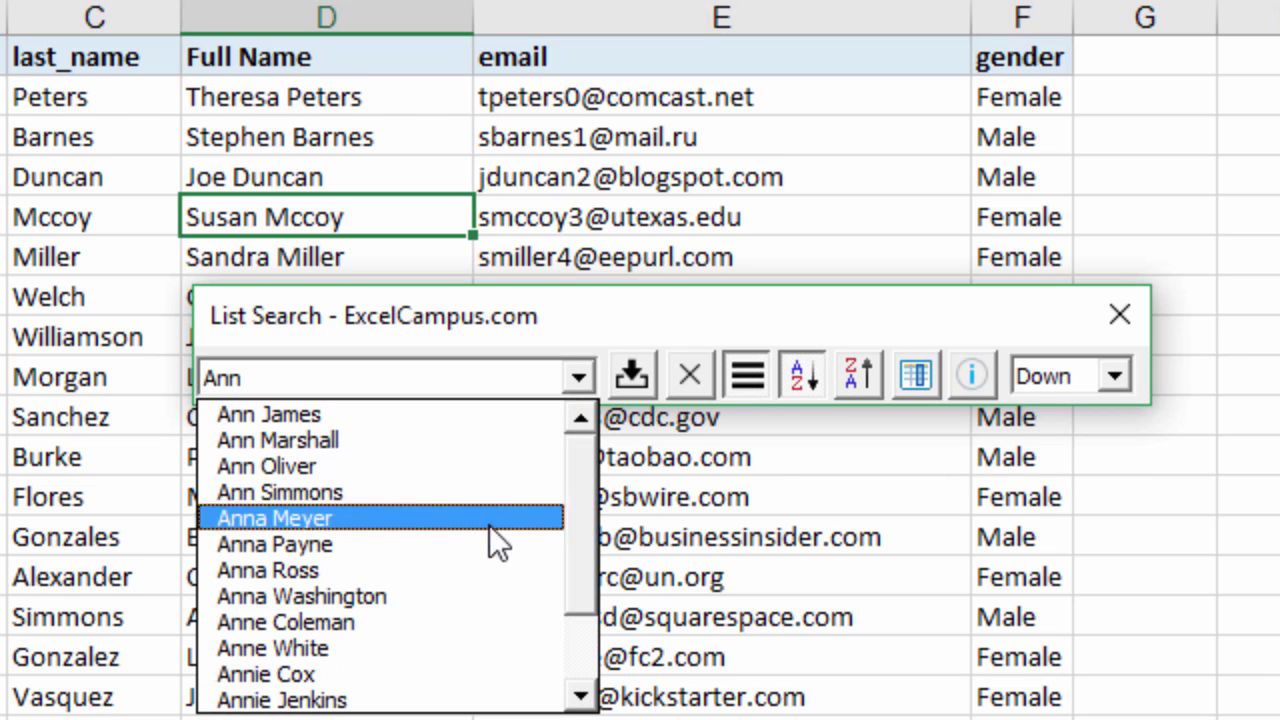
left_click(855, 373)
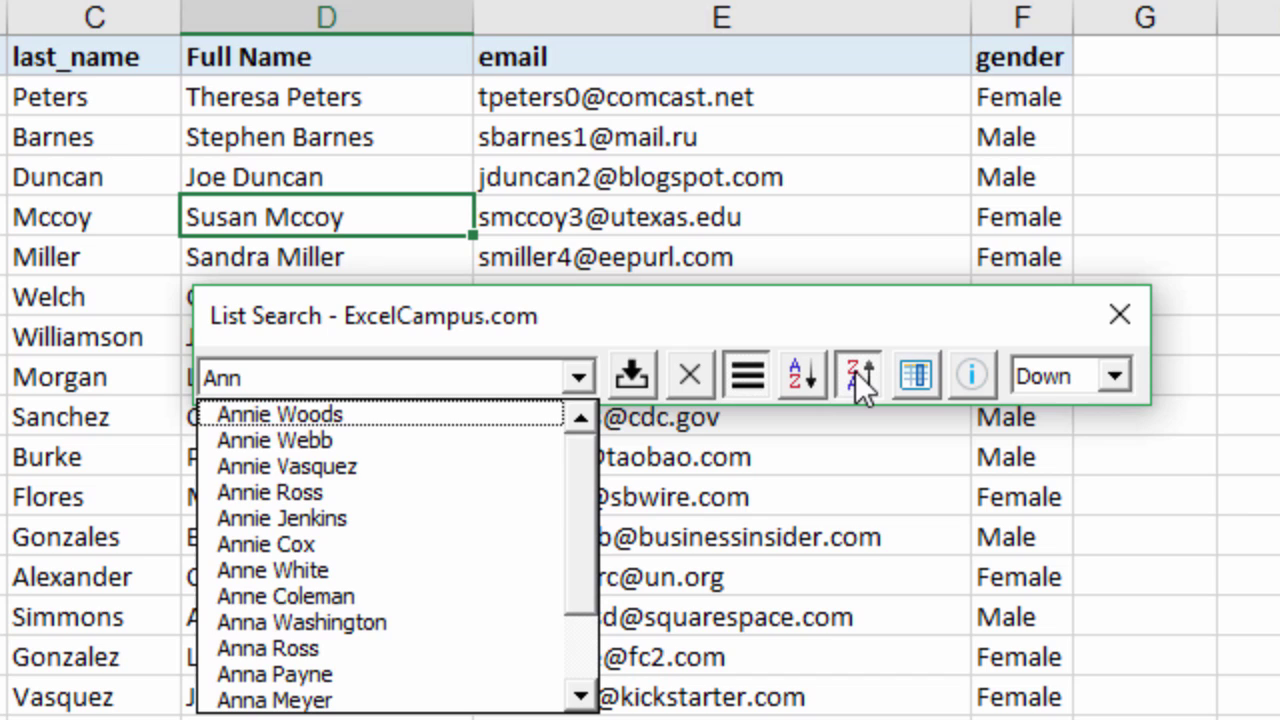
left_click(692, 374)
- Sort the full name list A to Z then Z to A, and hide the extra options
left_click(805, 375)
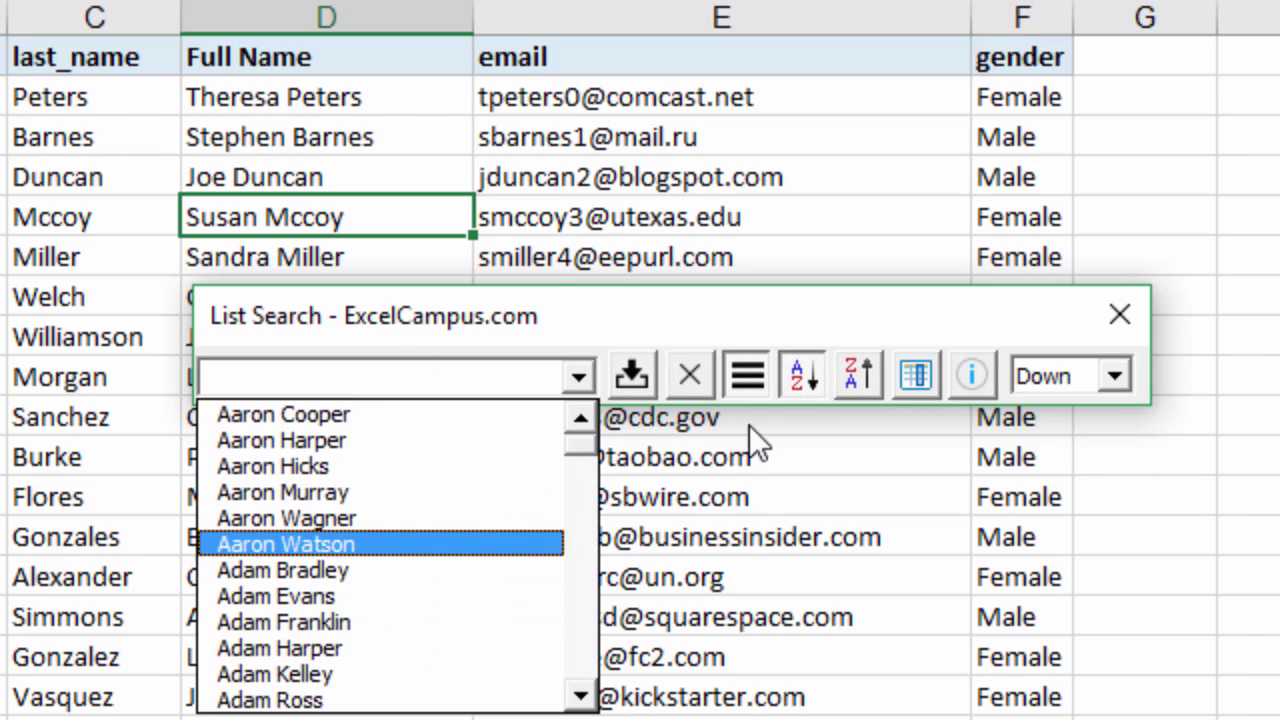
left_click(853, 373)
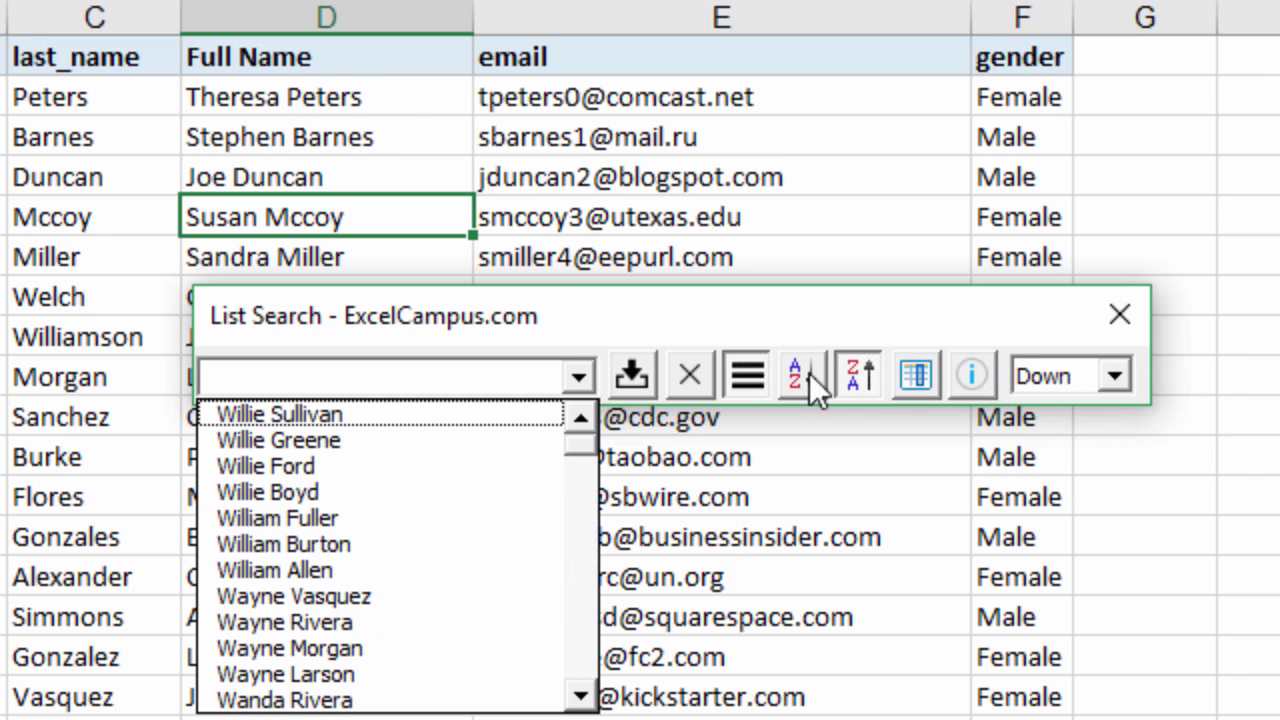
left_click(750, 378)
left_click(749, 376)
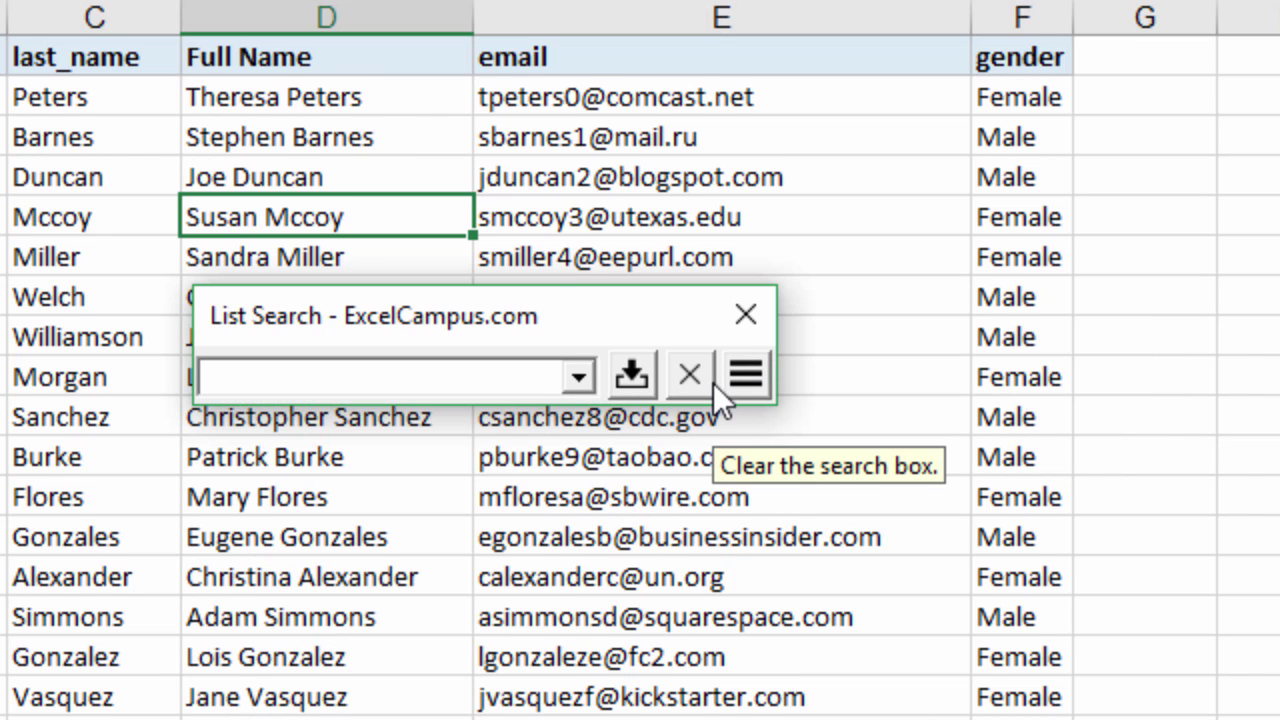